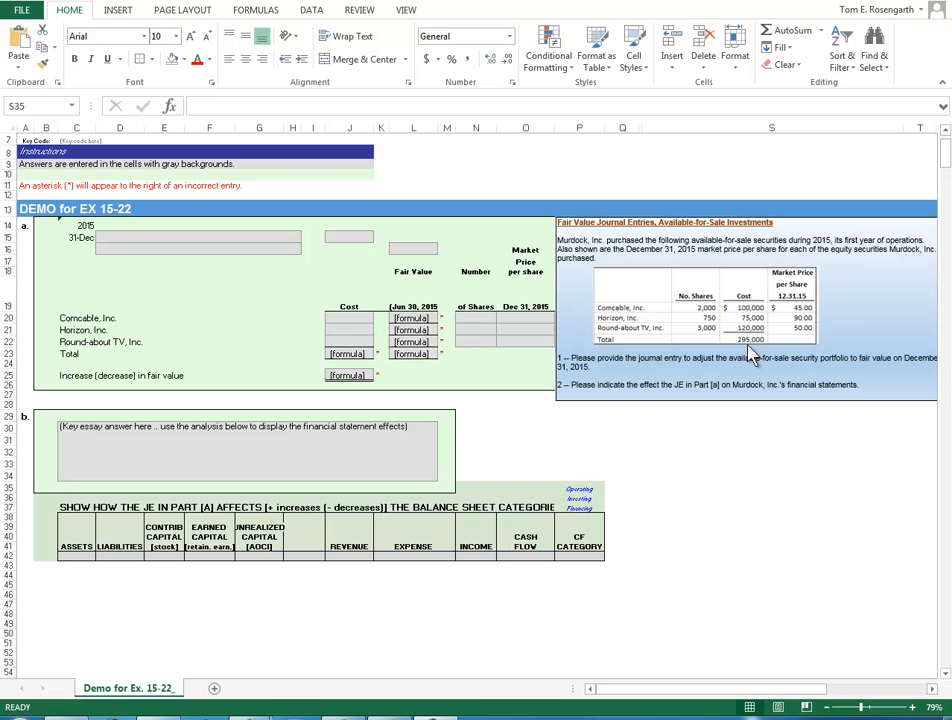
# Enter the costs in J20:J22: 100000 for Comcable, 75000 for Horizon and 120000 for Round-about TV
pyautogui.click(347, 319)
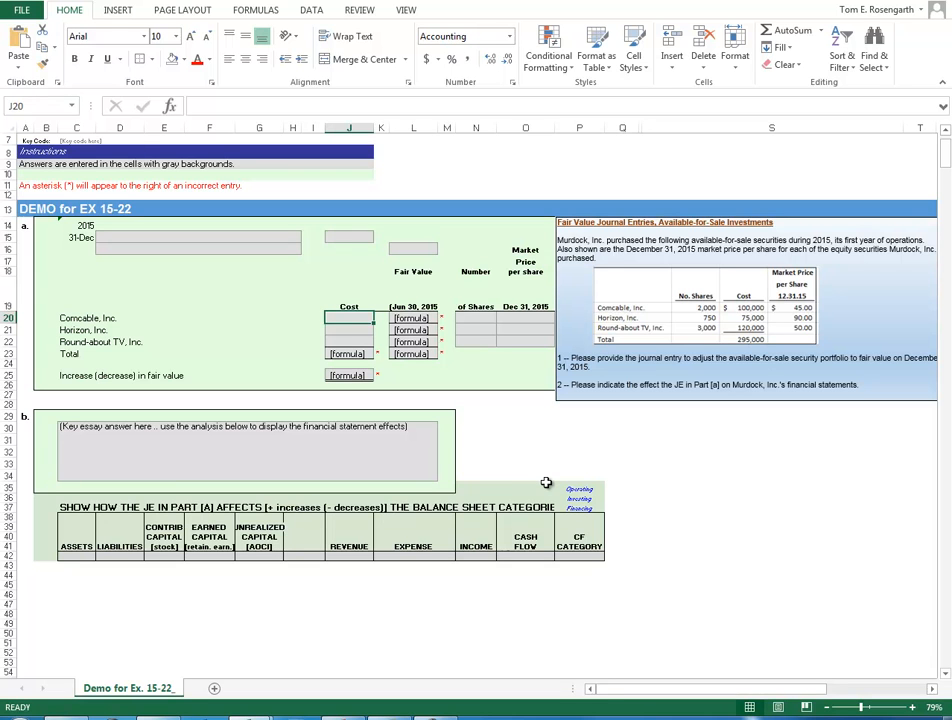
pyautogui.write('1')
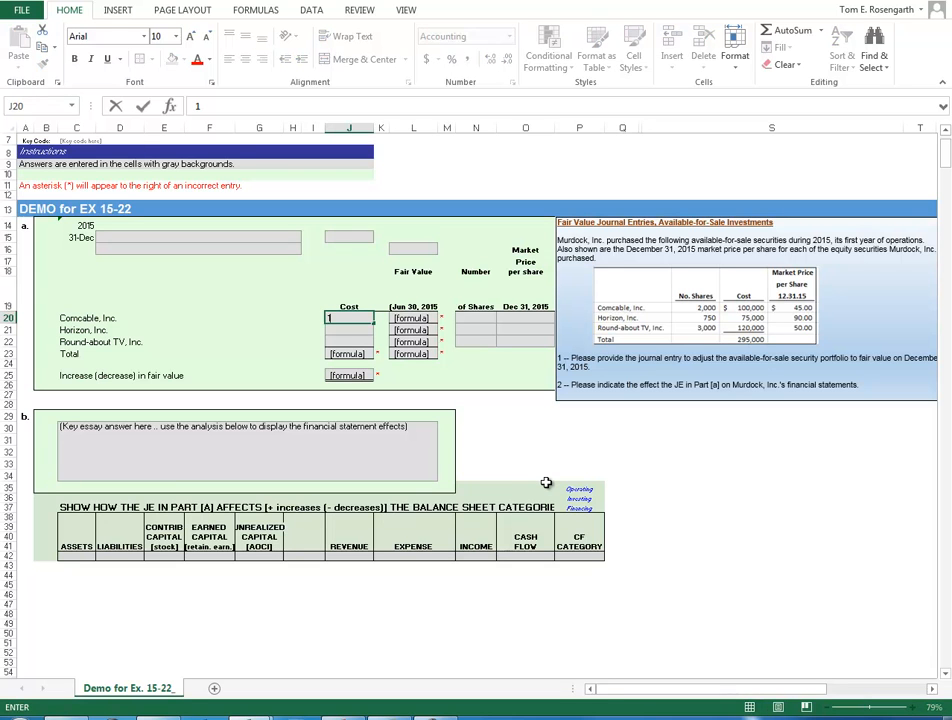
pyautogui.write('00,0000000')
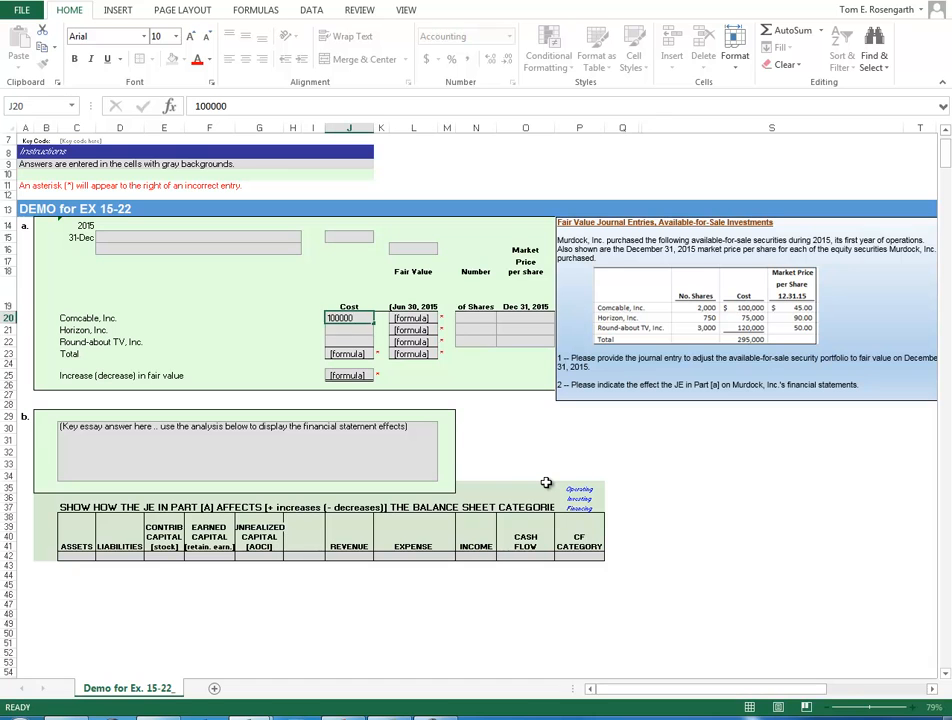
pyautogui.press('Return')
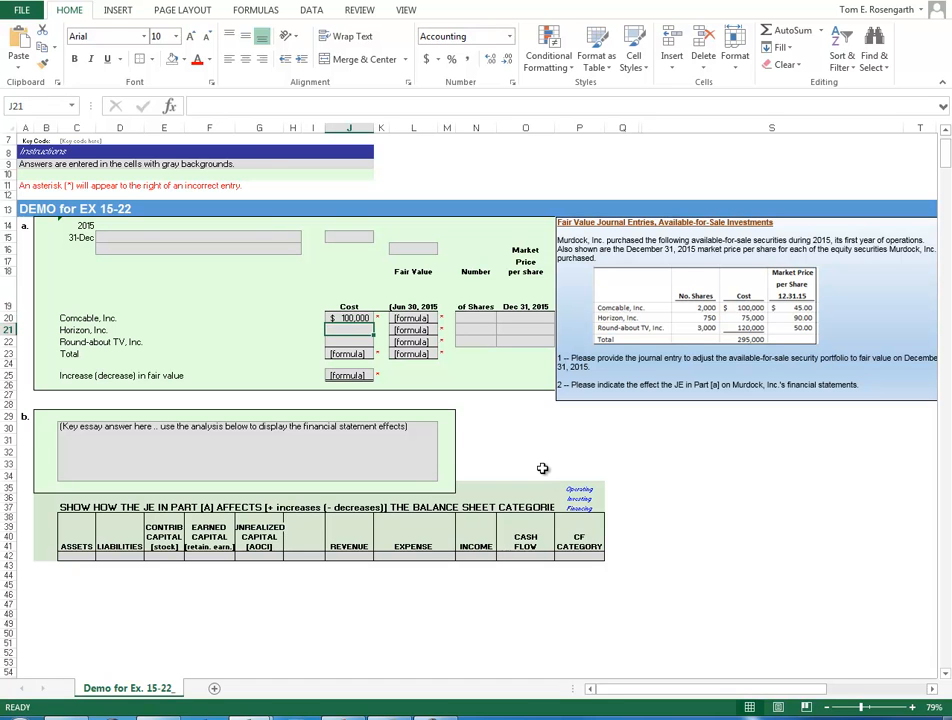
pyautogui.write('75,000')
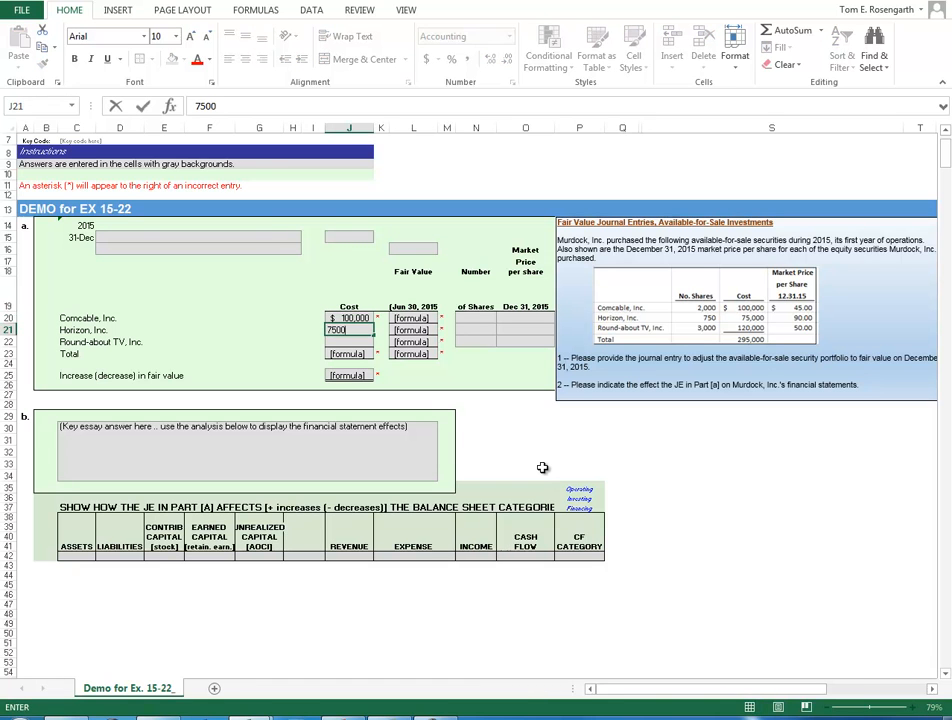
pyautogui.press('Return')
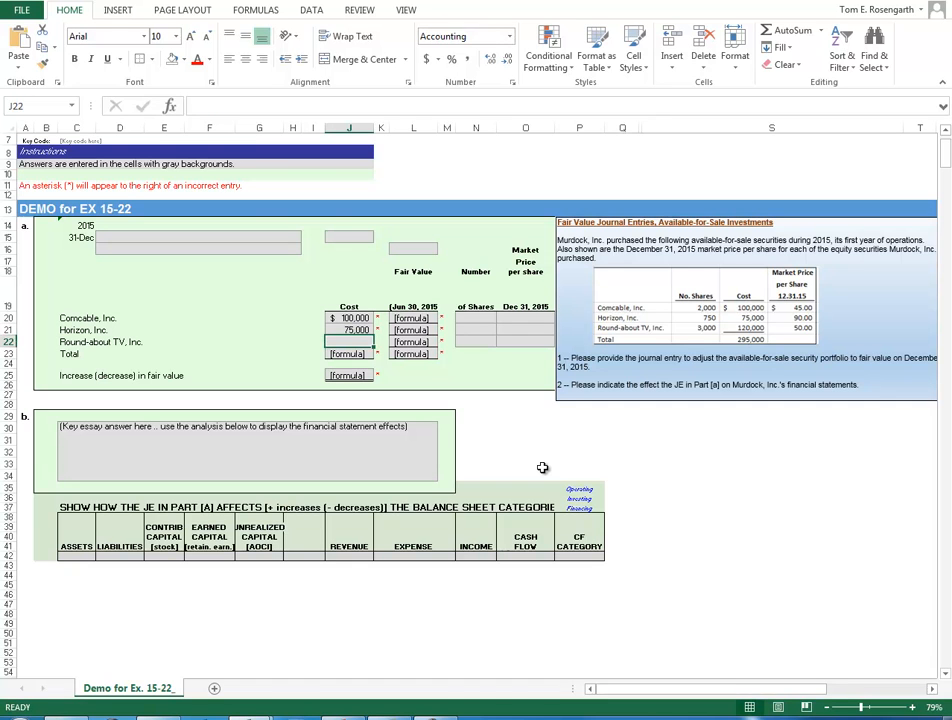
pyautogui.write('120000')
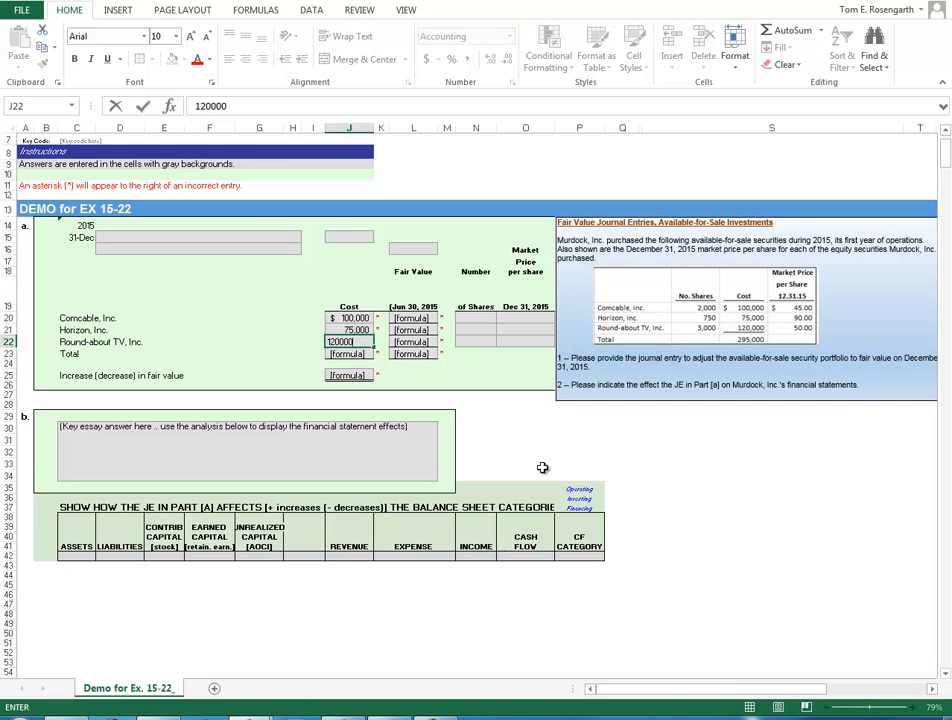
pyautogui.press('Return')
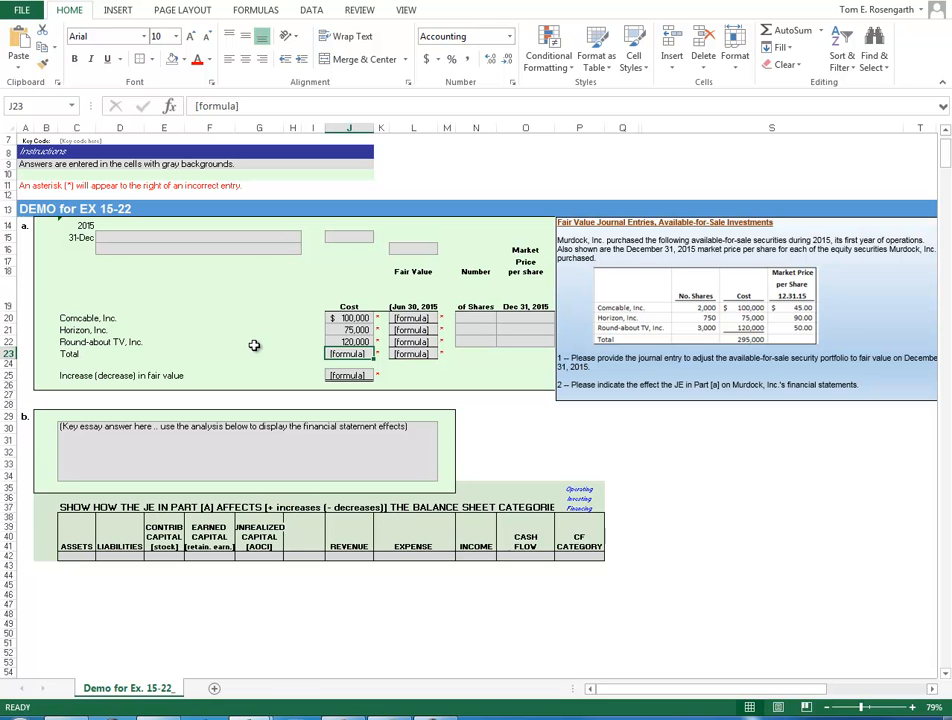
# Total the Cost column in J23 with the formula =sum(J20:J22)
pyautogui.write('=')
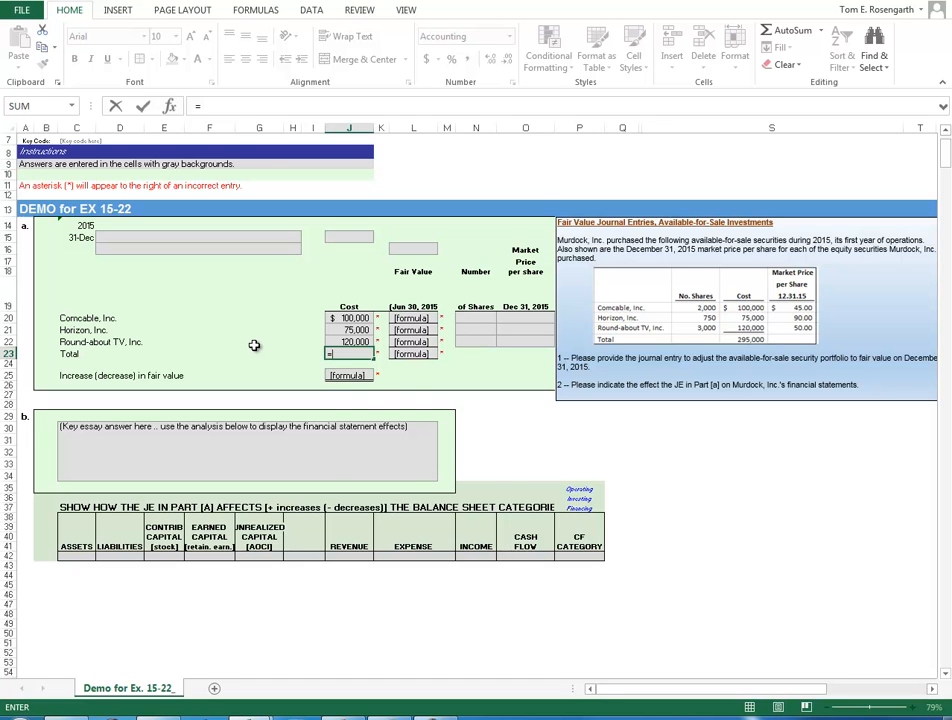
pyautogui.write('sum')
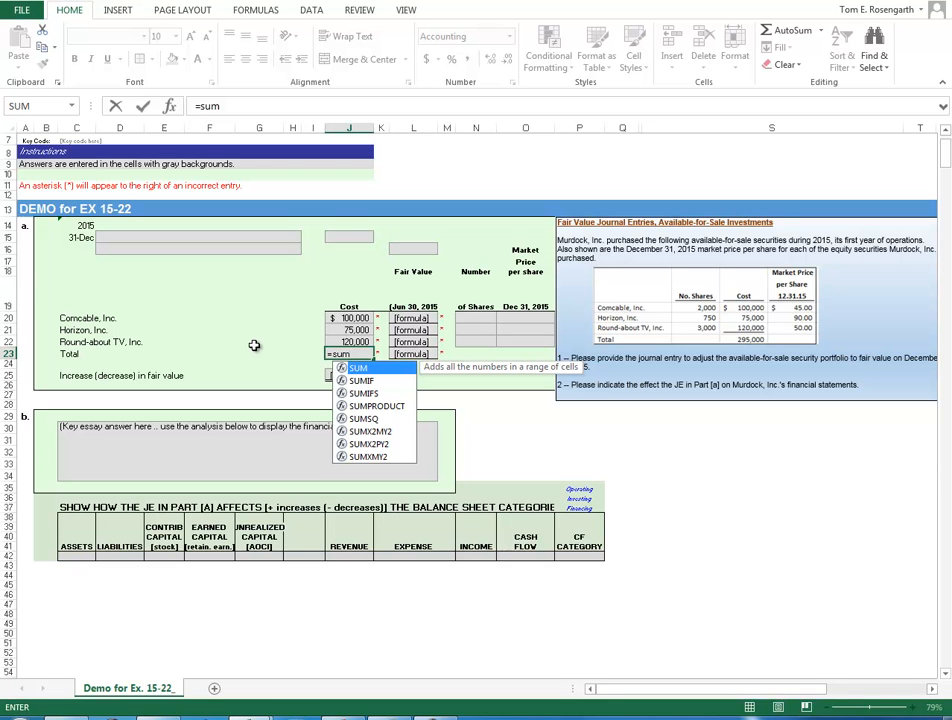
pyautogui.write('(')
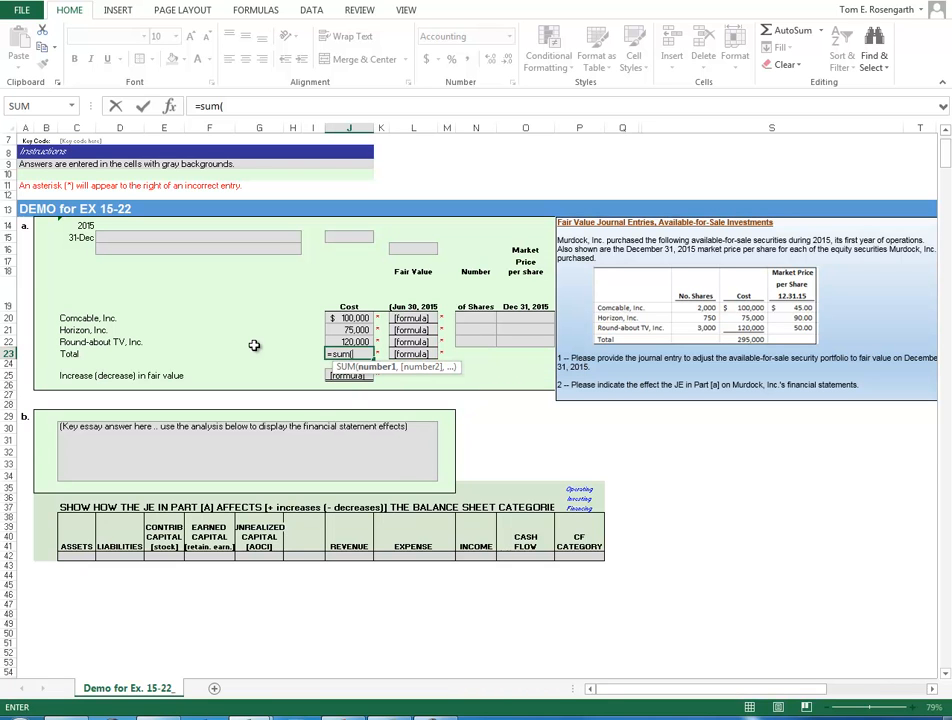
pyautogui.click(332, 317)
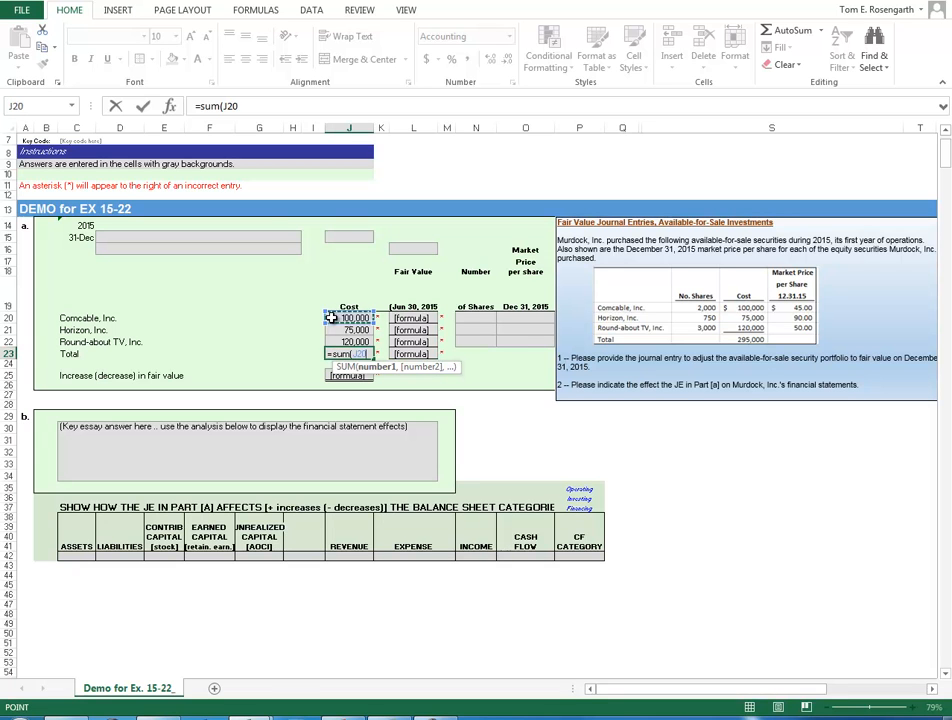
pyautogui.moveTo(332, 317); pyautogui.dragTo(336, 341)
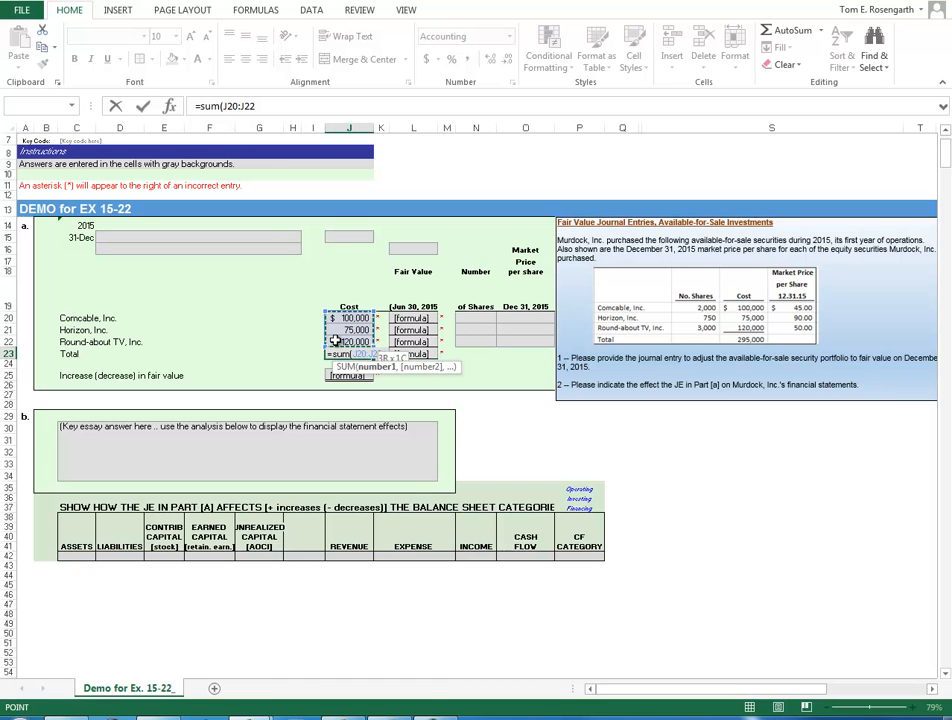
pyautogui.moveTo(336, 341); pyautogui.dragTo(336, 341)
pyautogui.write(')')
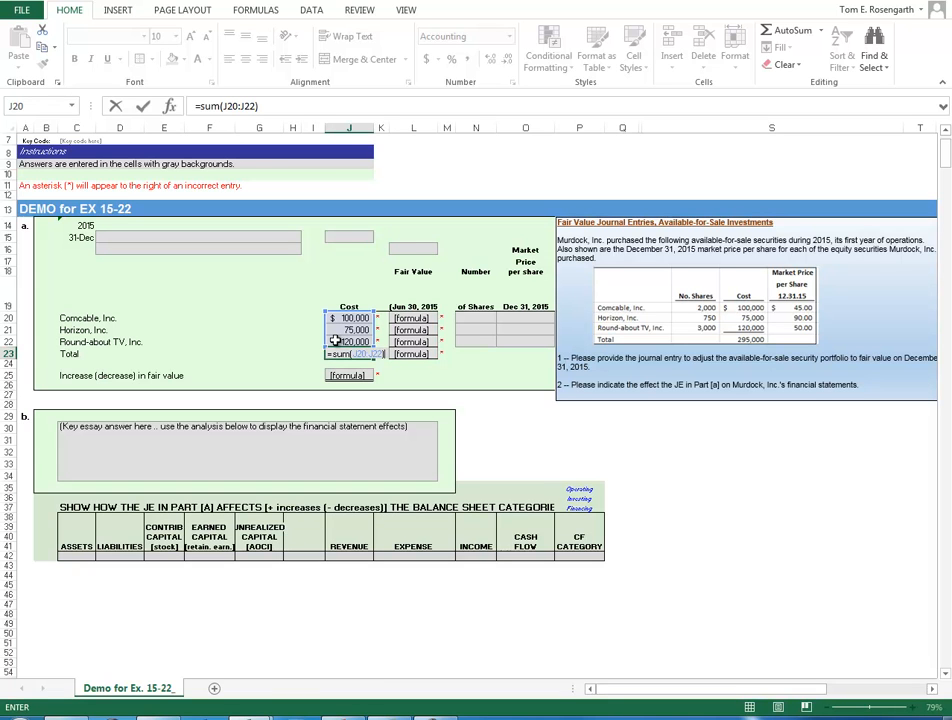
pyautogui.press('Return')
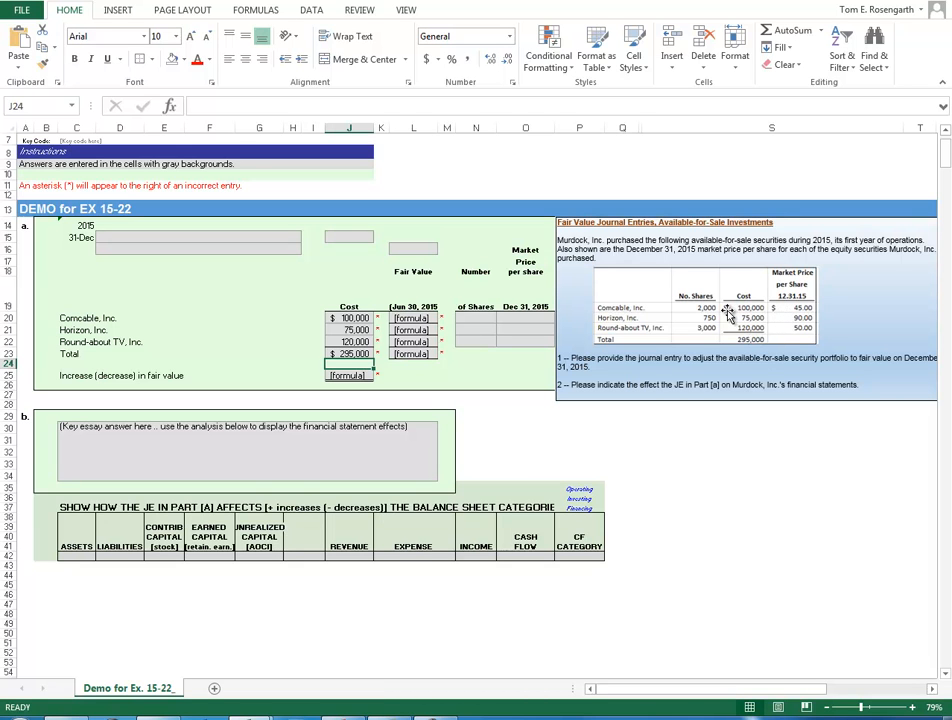
# Enter the number of shares in N20:N22: 2000 for Comcable, 750 for Horizon and 3000 for Round-about TV
pyautogui.click(474, 320)
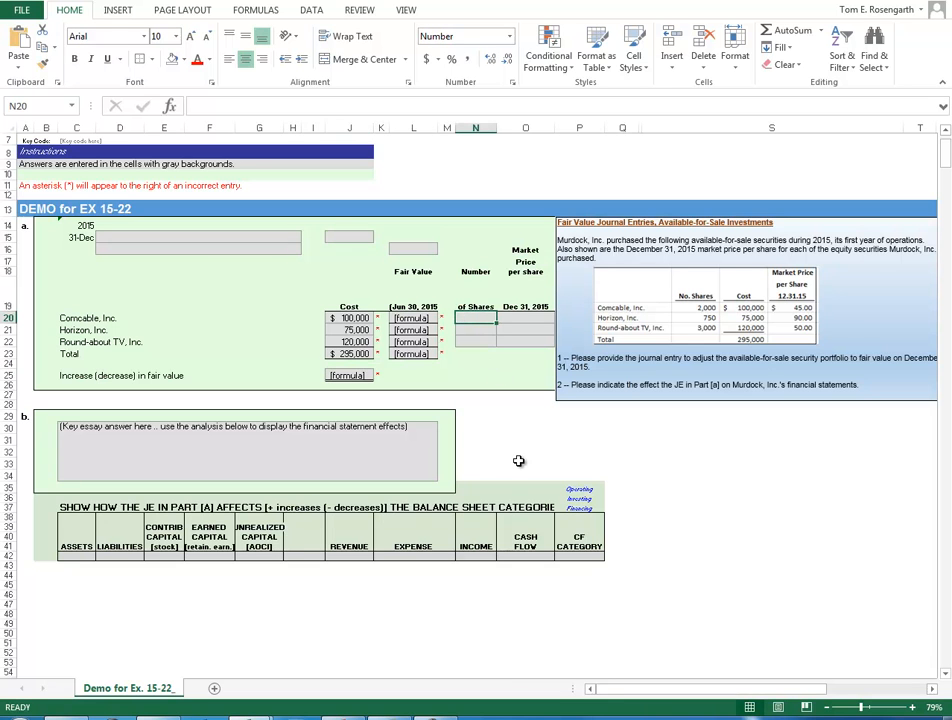
pyautogui.write('2000')
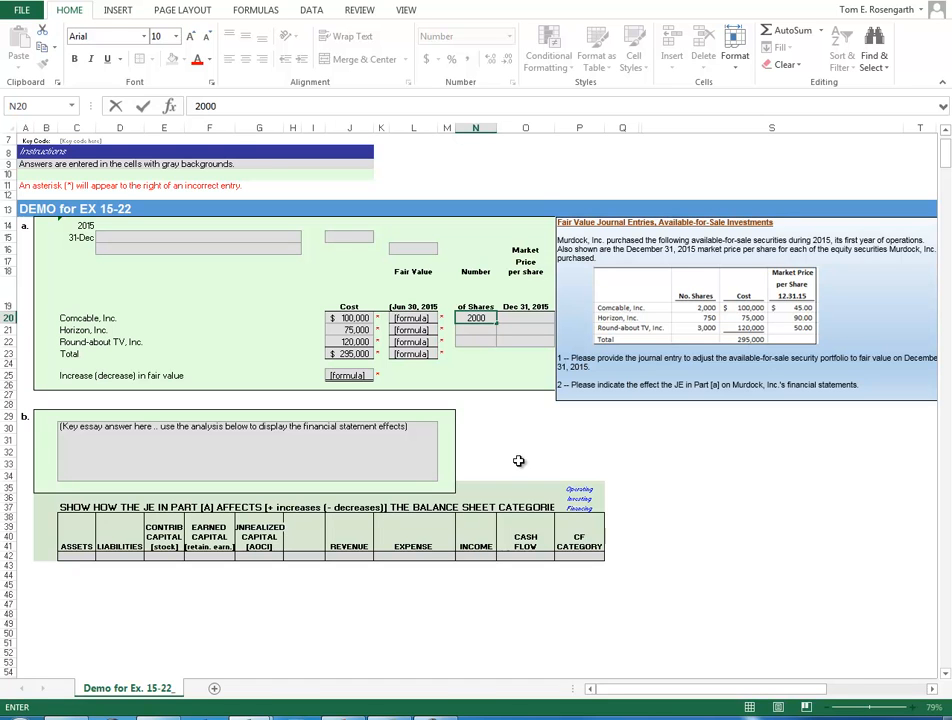
pyautogui.press('Return')
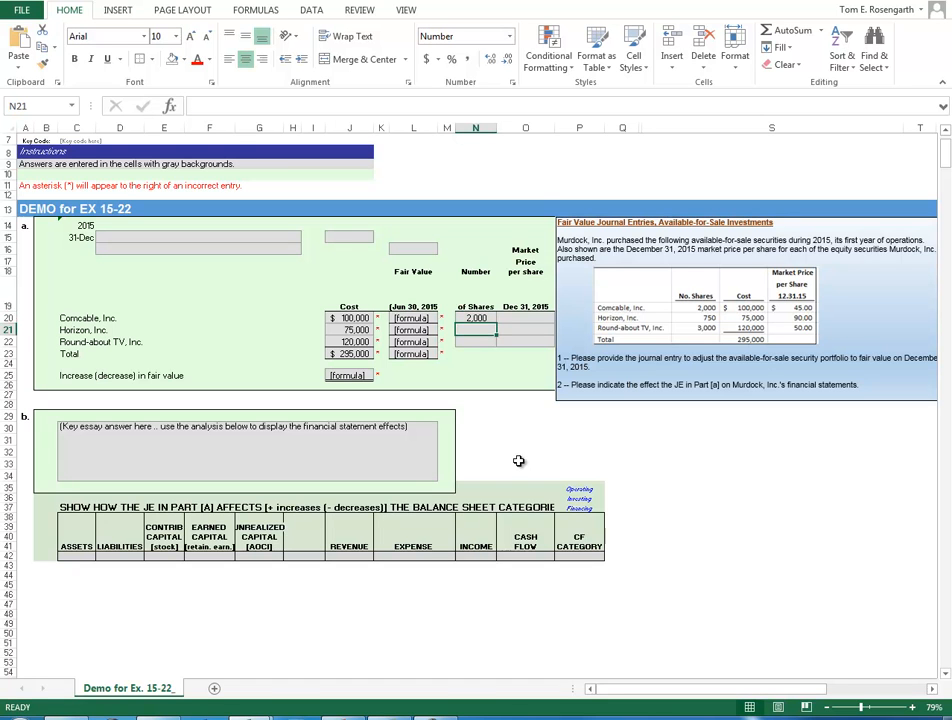
pyautogui.write('750')
pyautogui.press('Return')
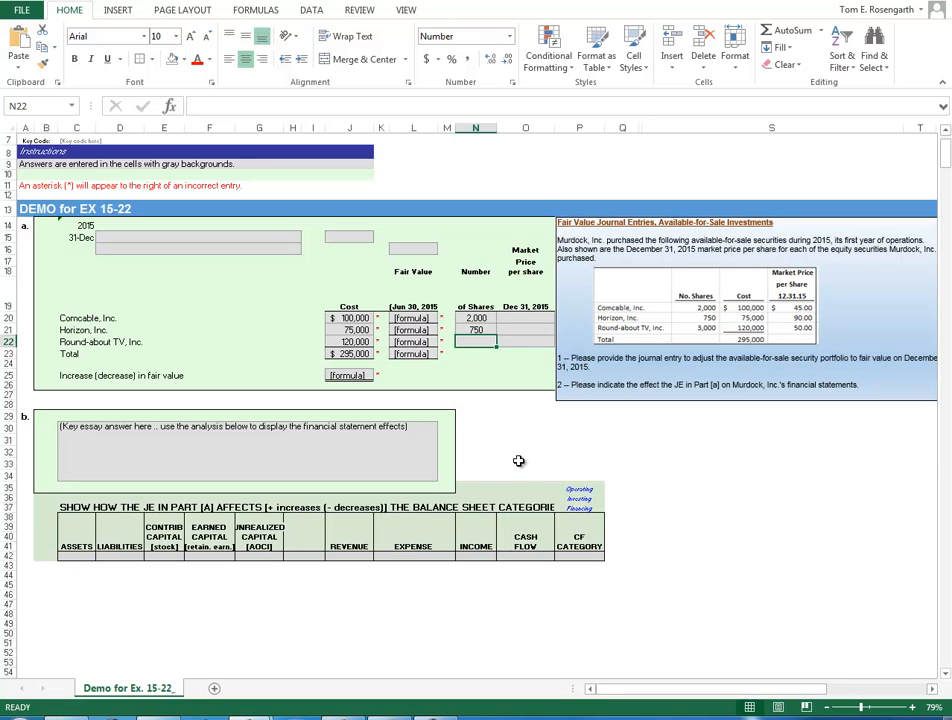
pyautogui.write('3000')
pyautogui.press('Return')
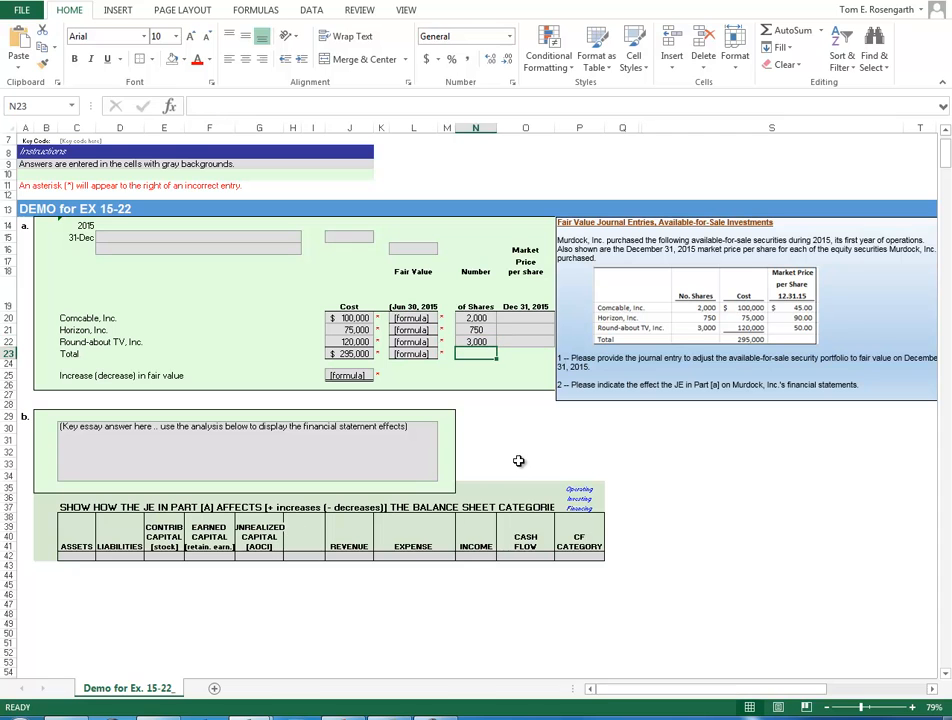
# Enter the market prices per share in O20:O22: 45 for Comcable, 90 for Horizon and 50 for Round-about TV
pyautogui.click(527, 318)
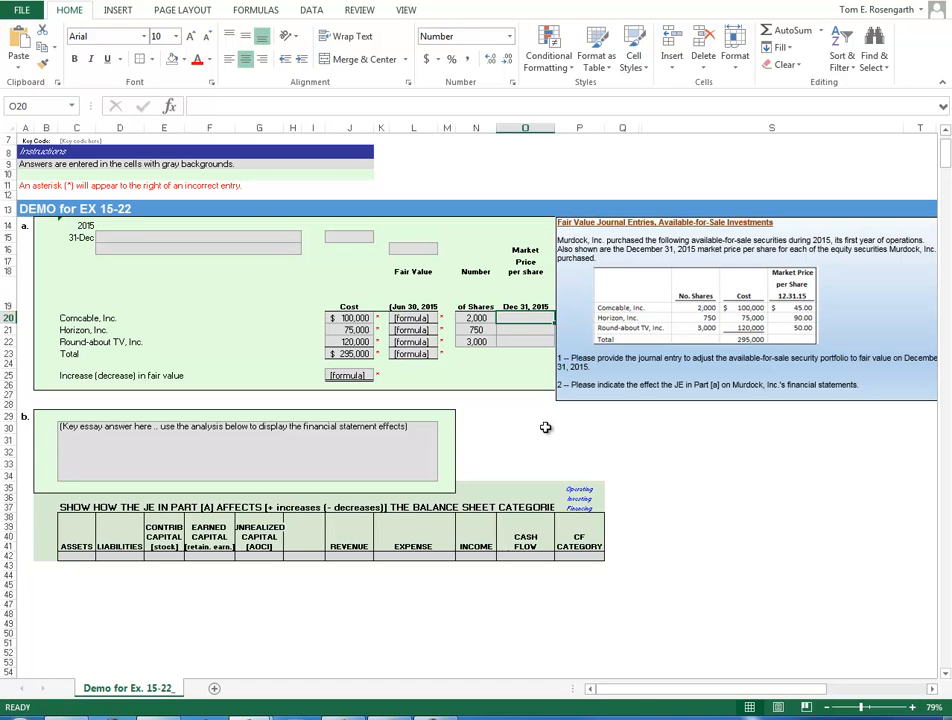
pyautogui.write('45')
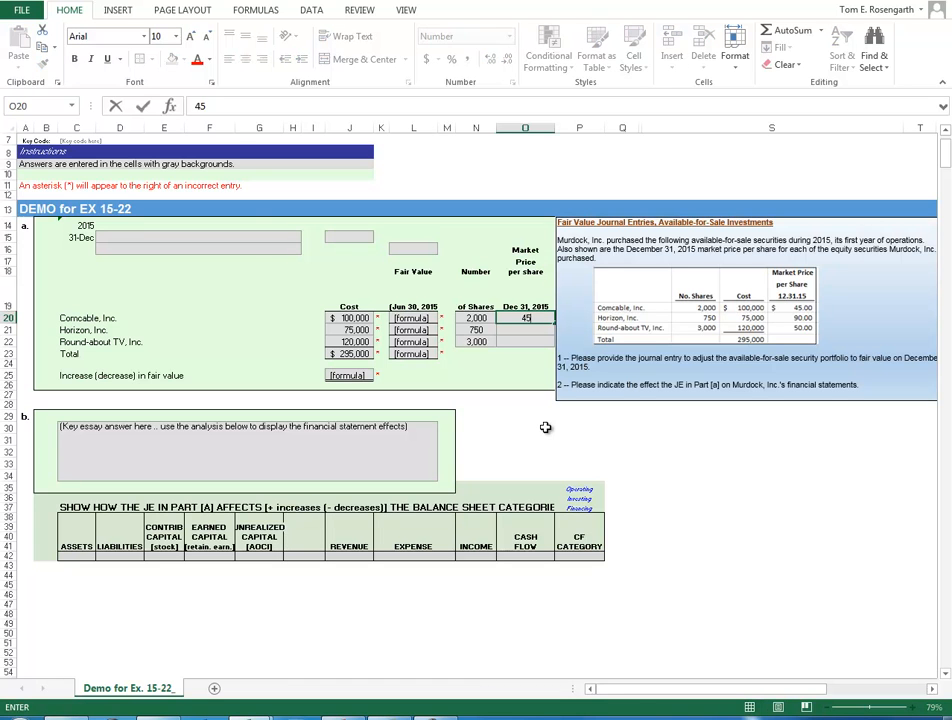
pyautogui.press('Return')
pyautogui.write('90')
pyautogui.press('Return')
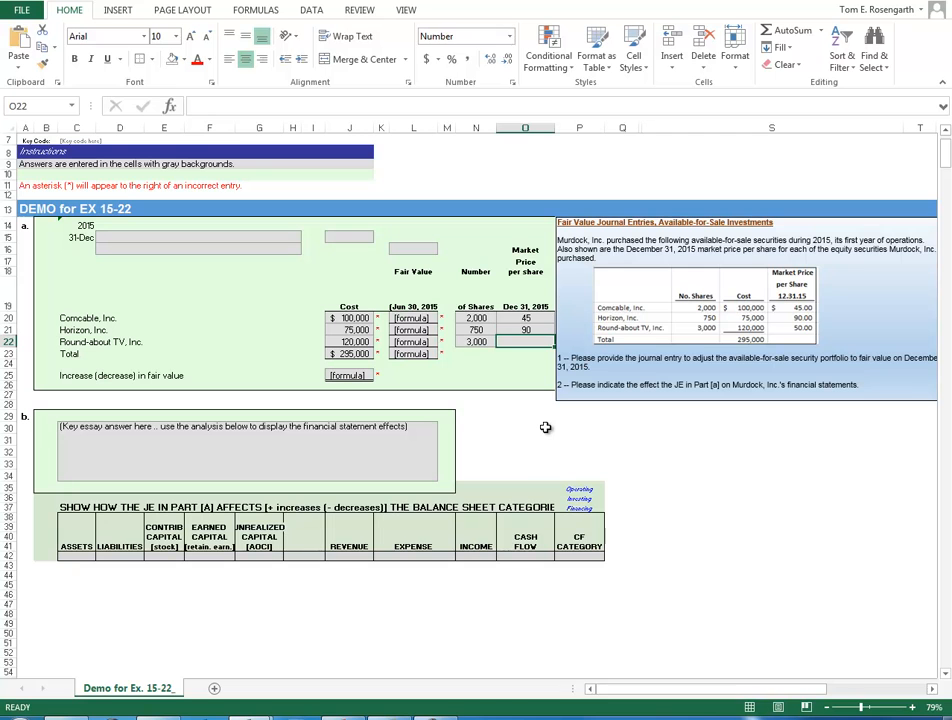
pyautogui.write('50')
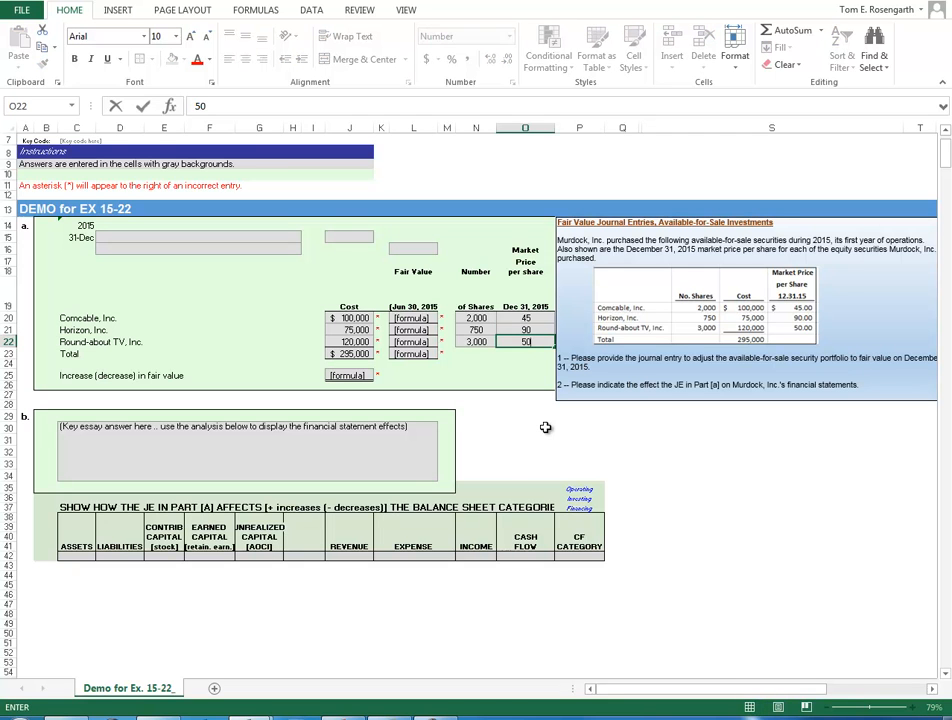
pyautogui.press('Return')
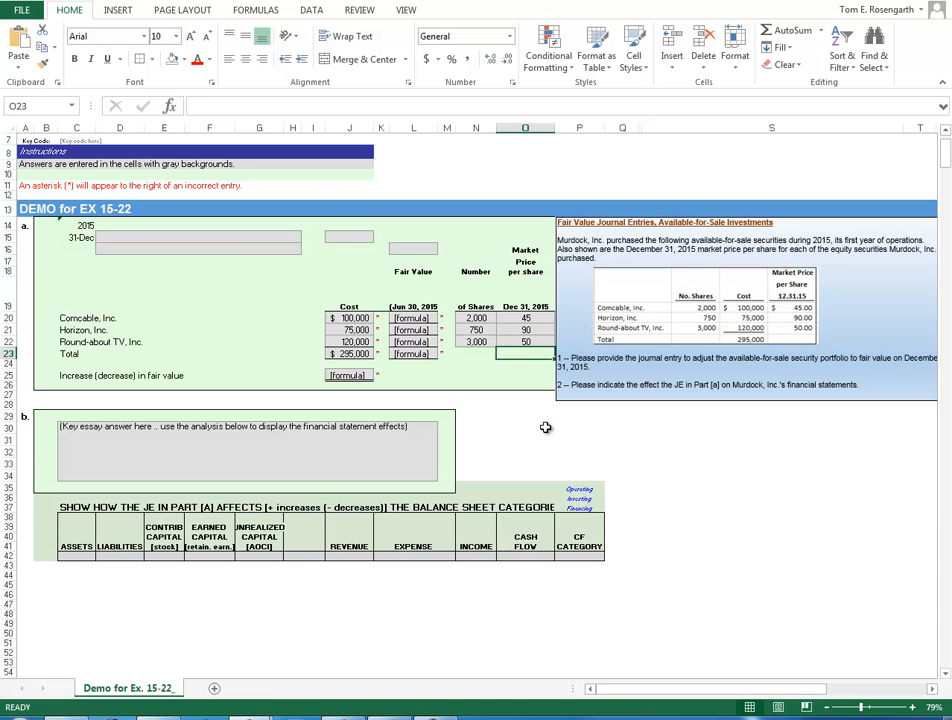
# Calculate Comcable's fair value in L20 as shares times market price with the formula =N20*O20
pyautogui.click(418, 317)
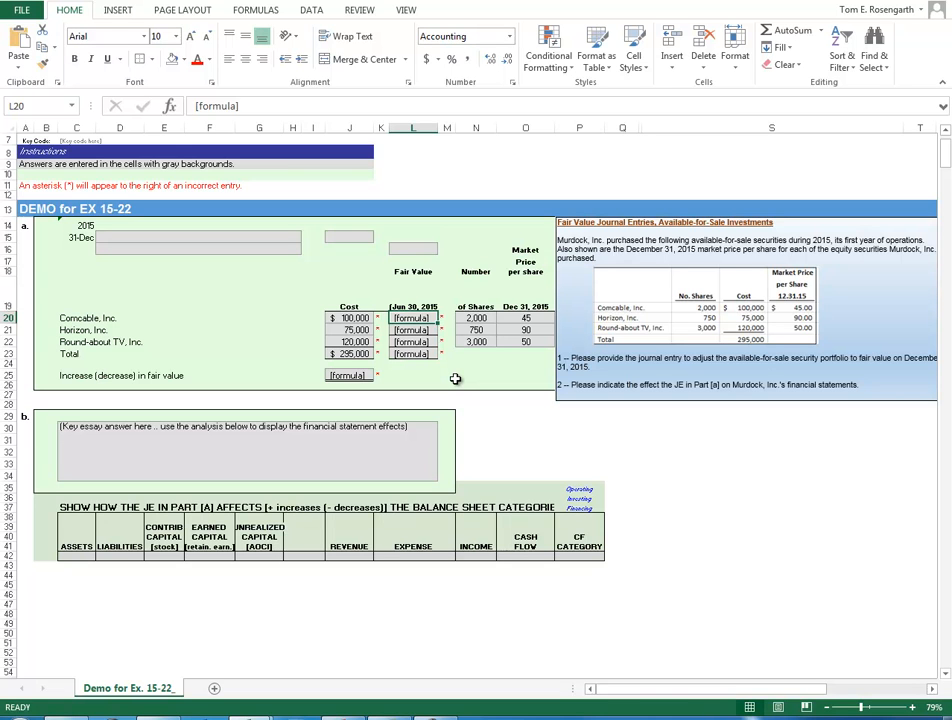
pyautogui.write('=')
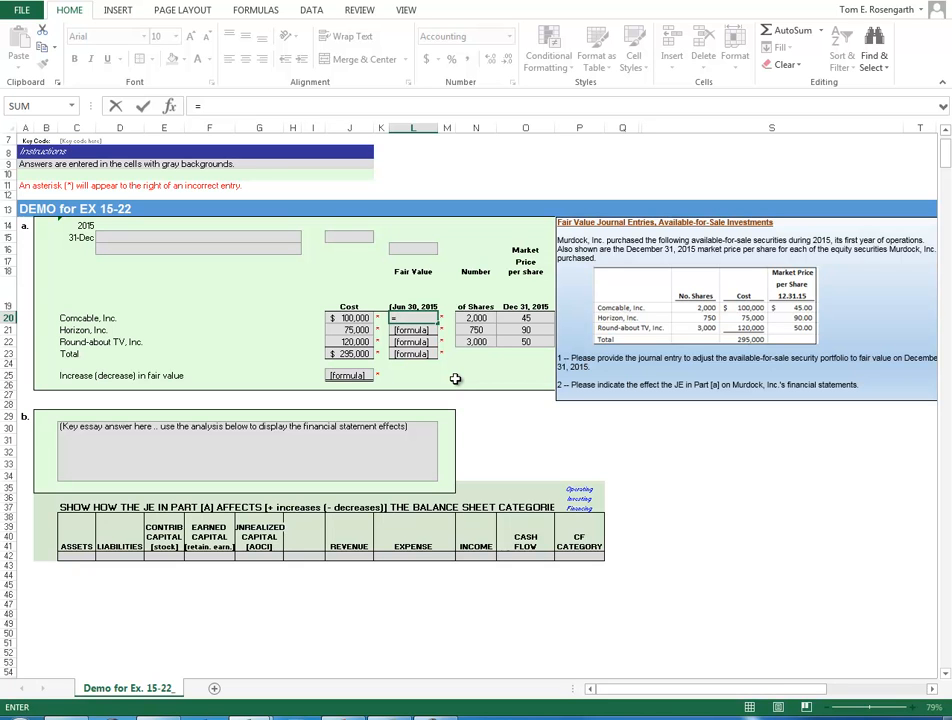
pyautogui.click(461, 318)
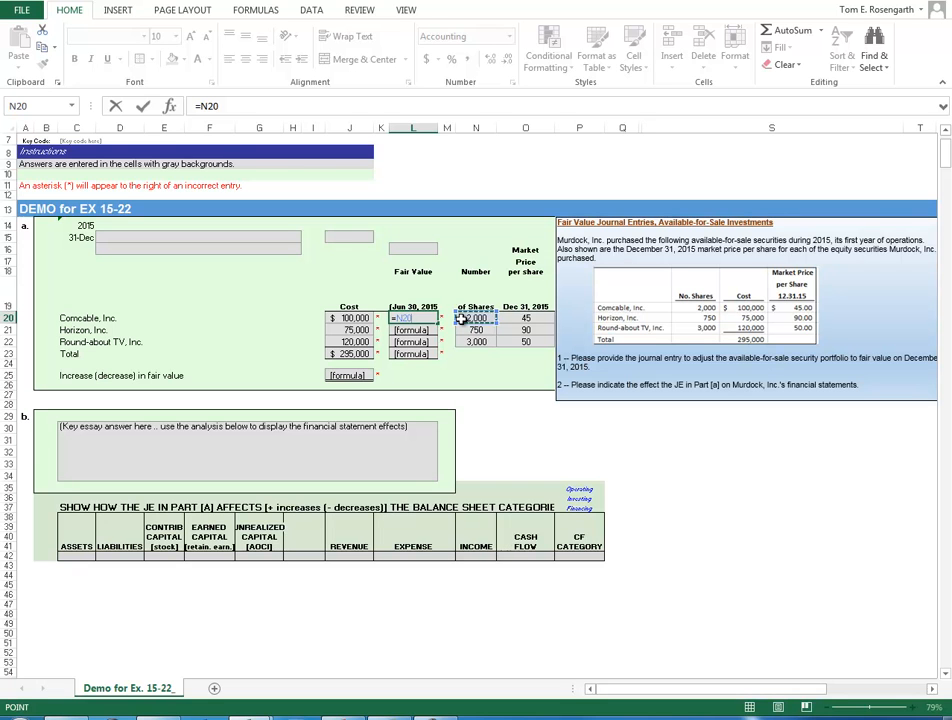
pyautogui.write('*')
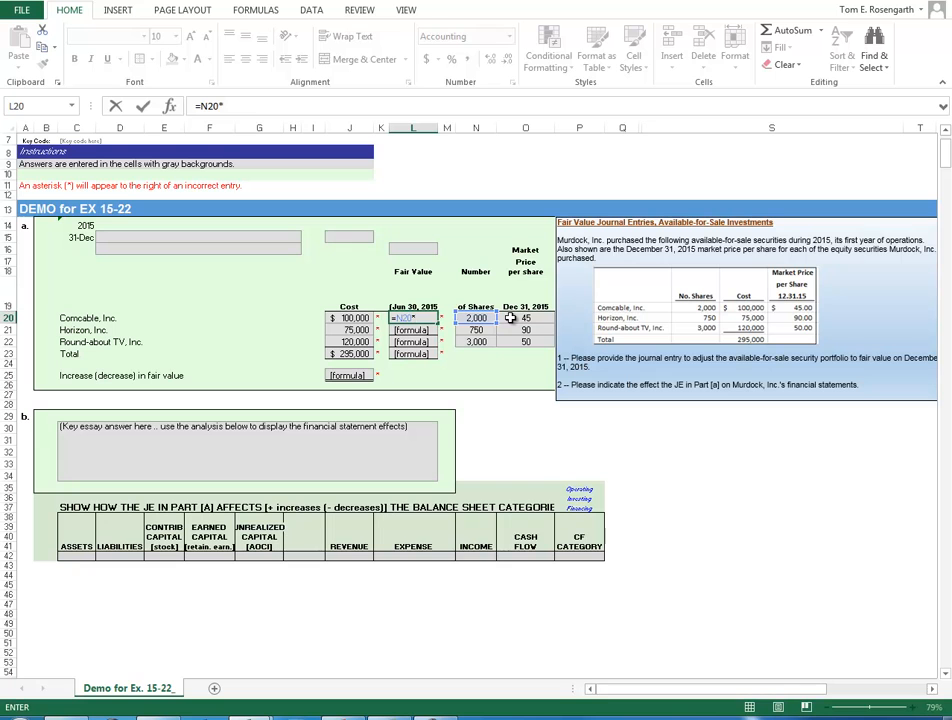
pyautogui.click(511, 318)
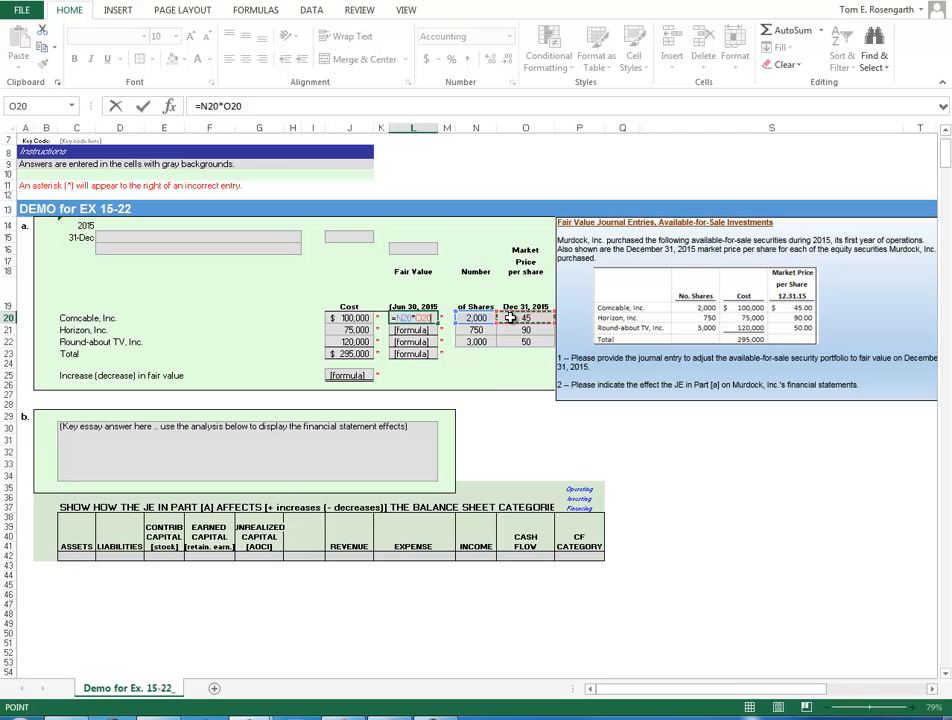
pyautogui.press('Return')
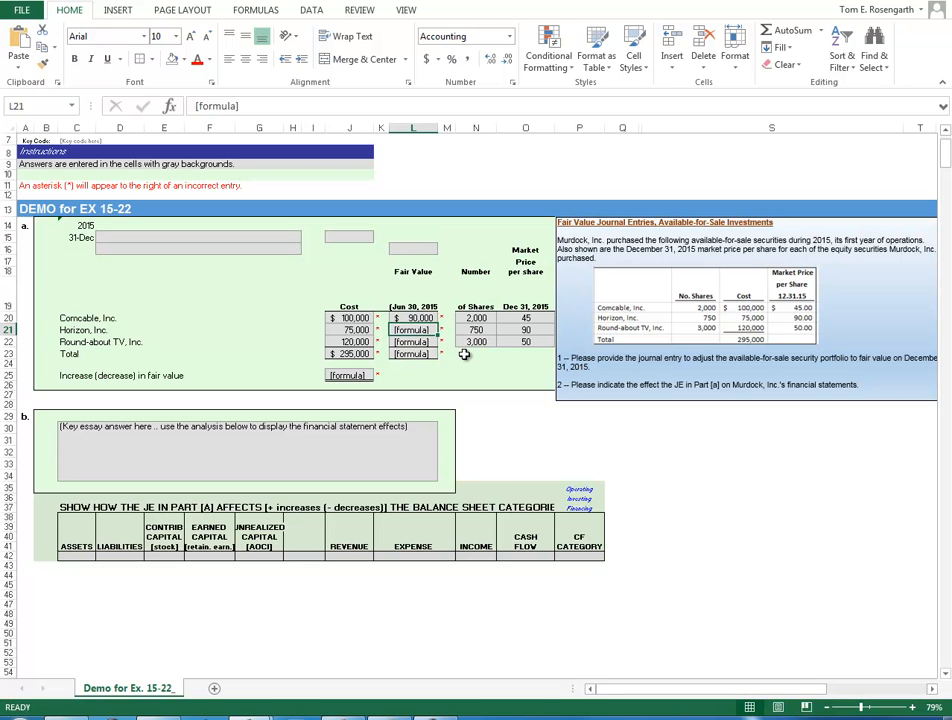
# Calculate Horizon's fair value in L21 as shares times market price with the formula =N21*O21
pyautogui.write('=')
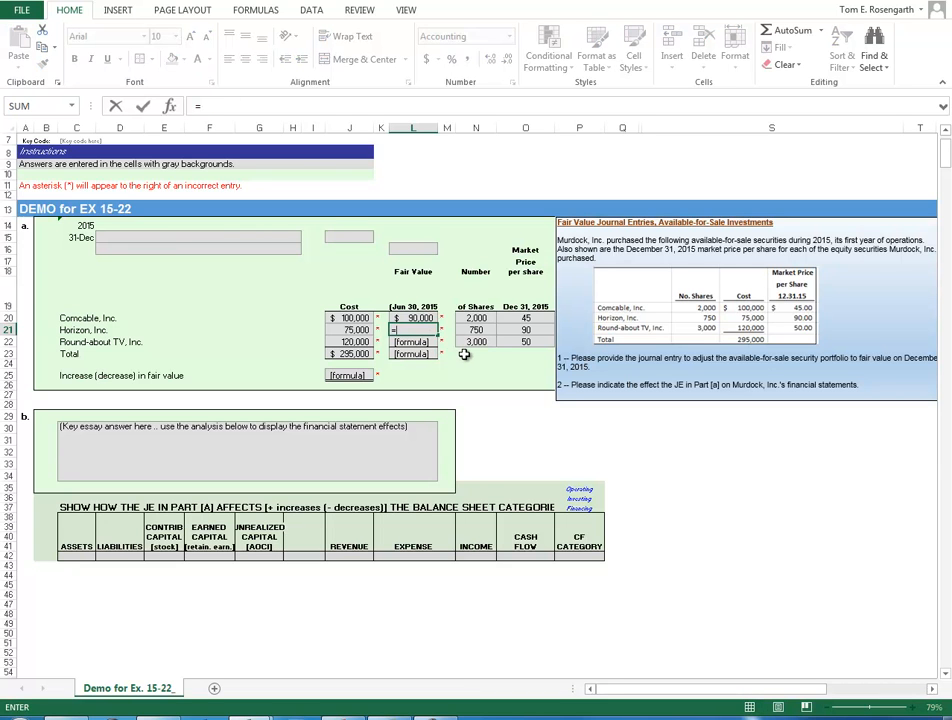
pyautogui.click(464, 330)
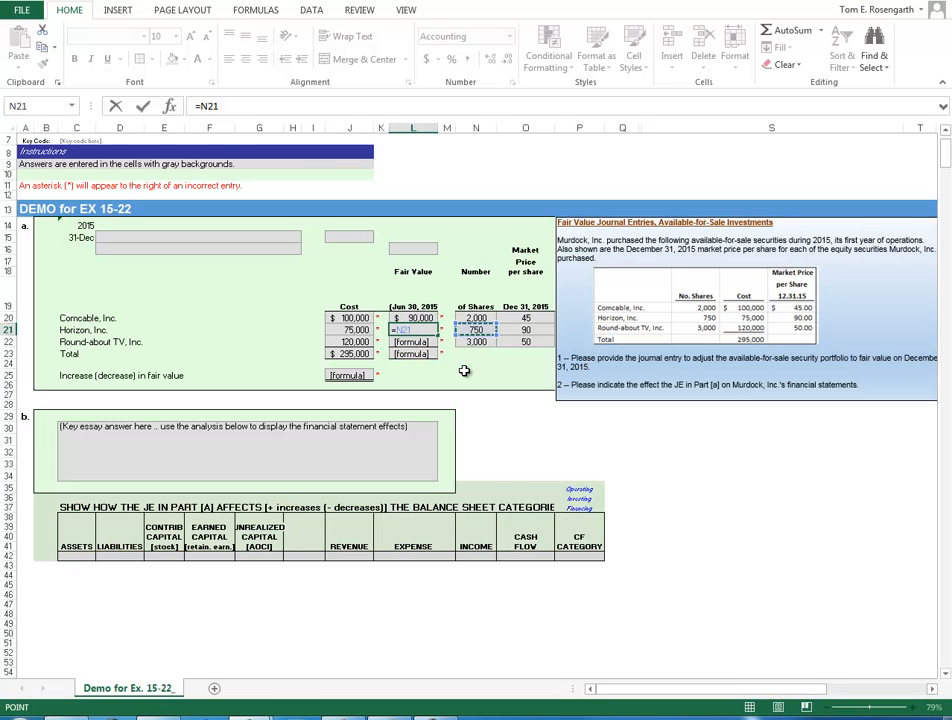
pyautogui.write('*')
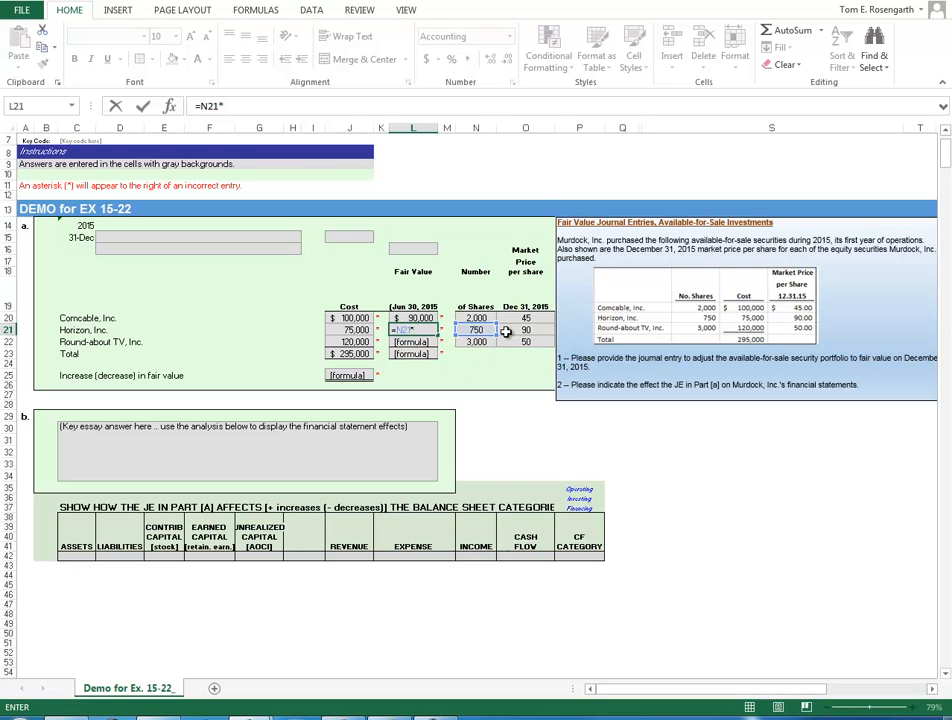
pyautogui.click(507, 331)
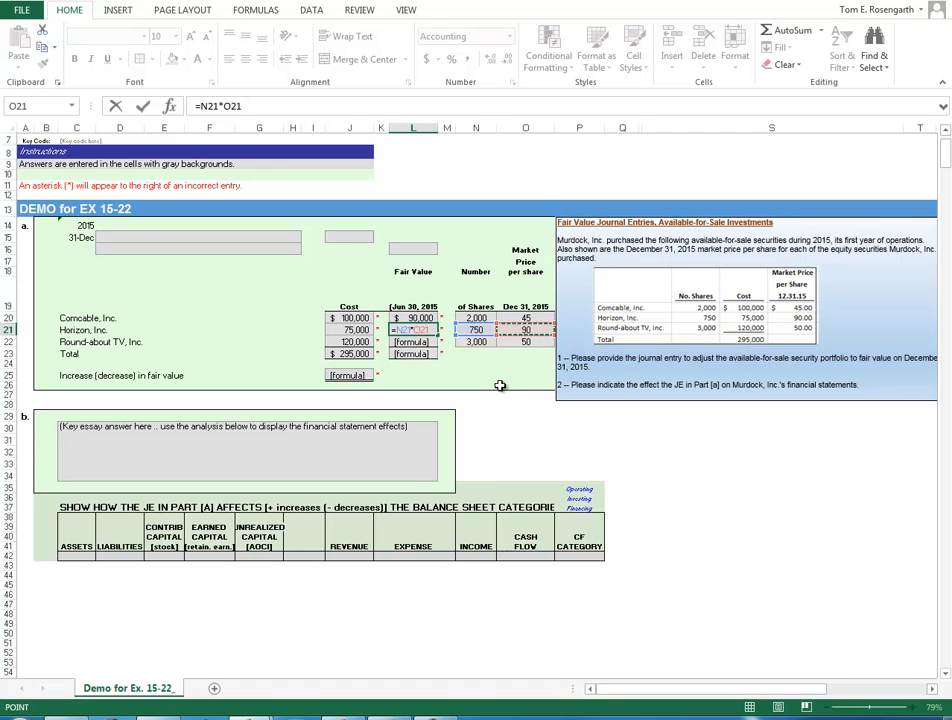
pyautogui.press('Return')
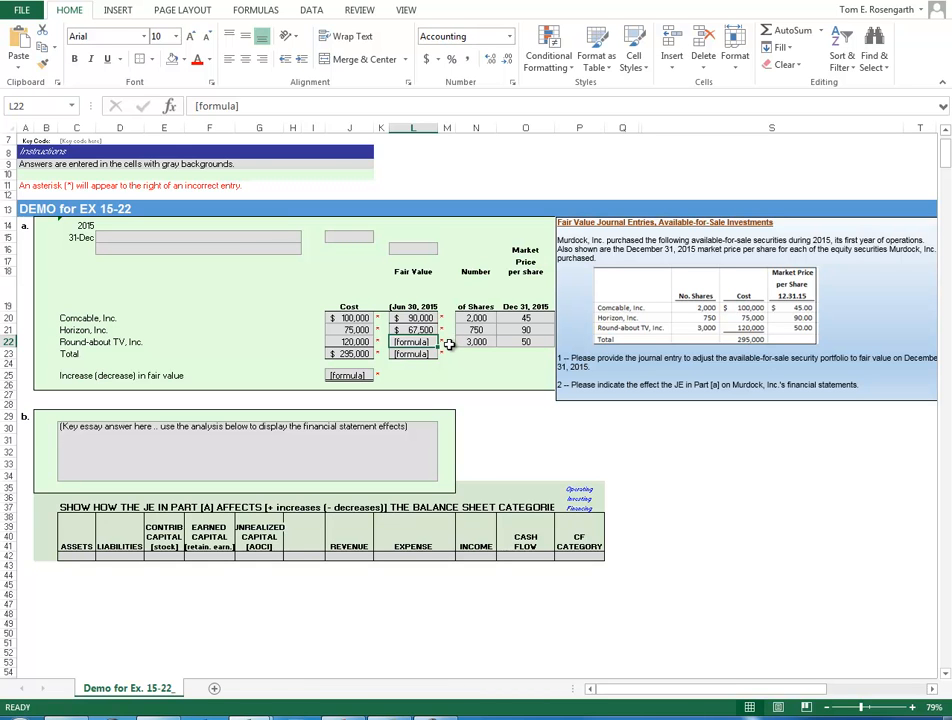
# Copy Horizon's fair value formula from L21 down to L22 for Round-about TV
pyautogui.press('Up')
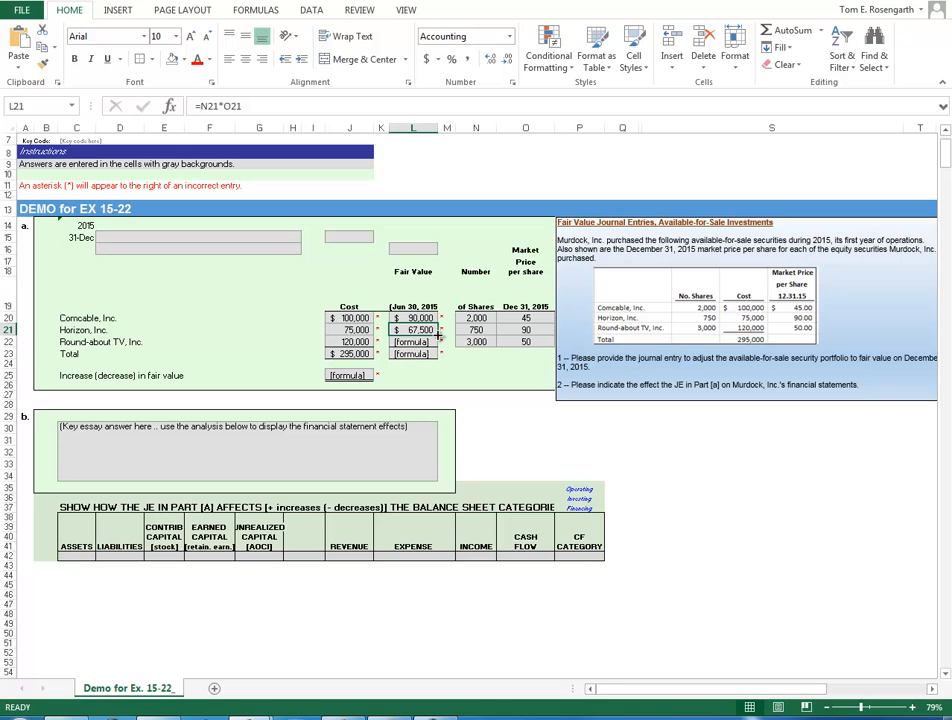
pyautogui.moveTo(439, 331); pyautogui.dragTo(437, 346)
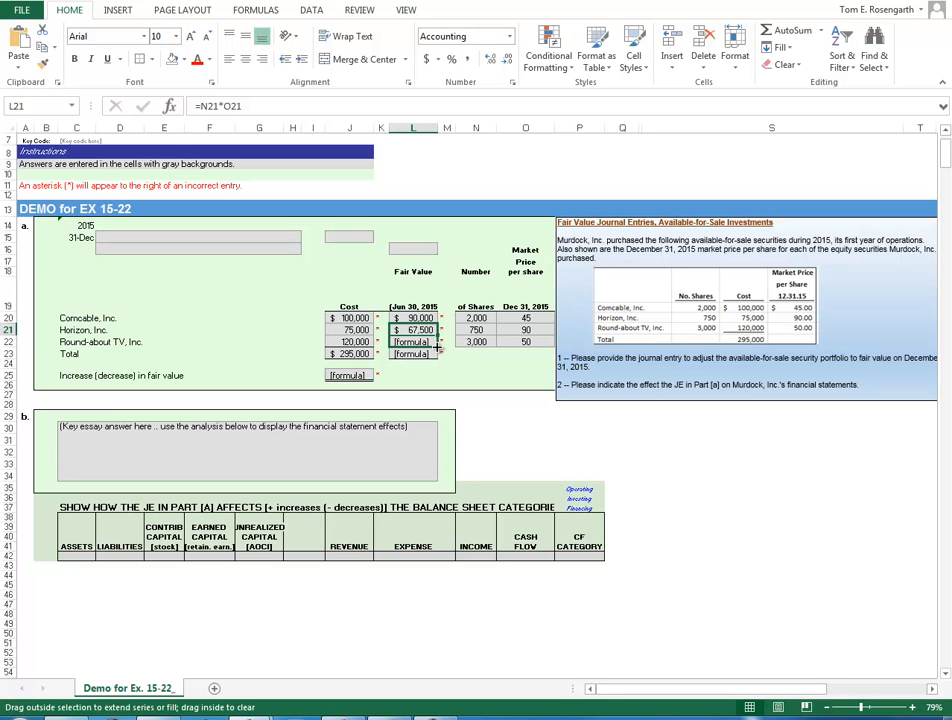
pyautogui.moveTo(438, 347); pyautogui.dragTo(440, 356)
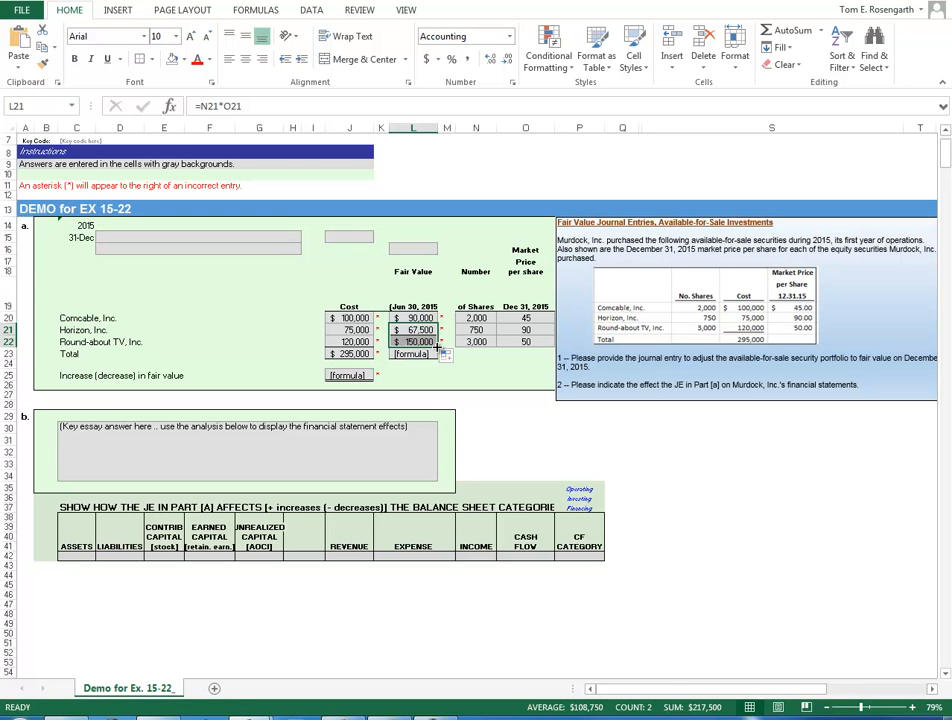
pyautogui.click(447, 357)
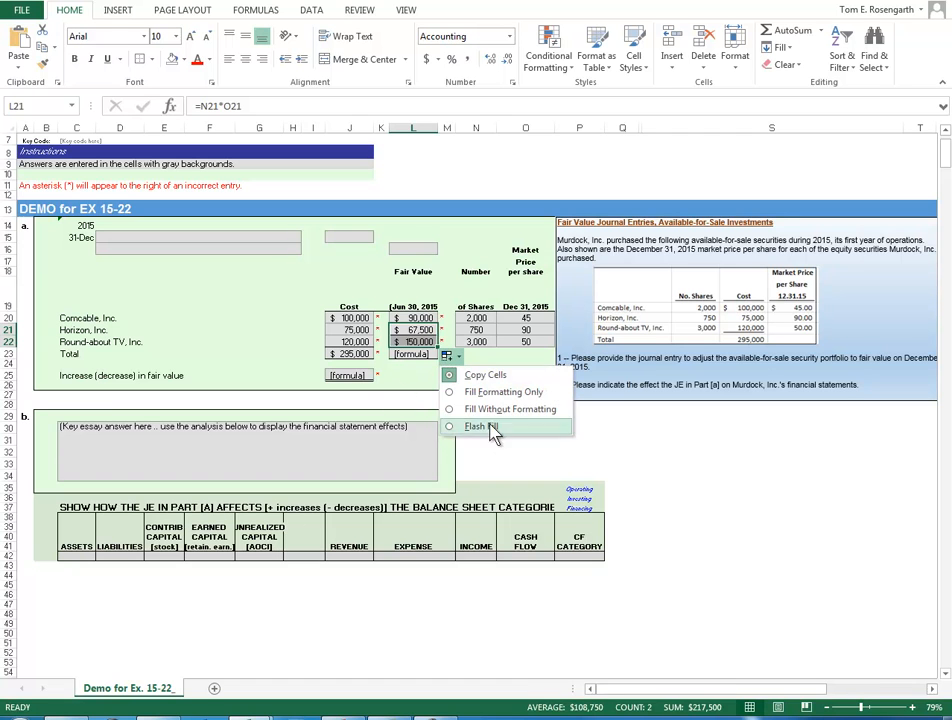
pyautogui.click(645, 476)
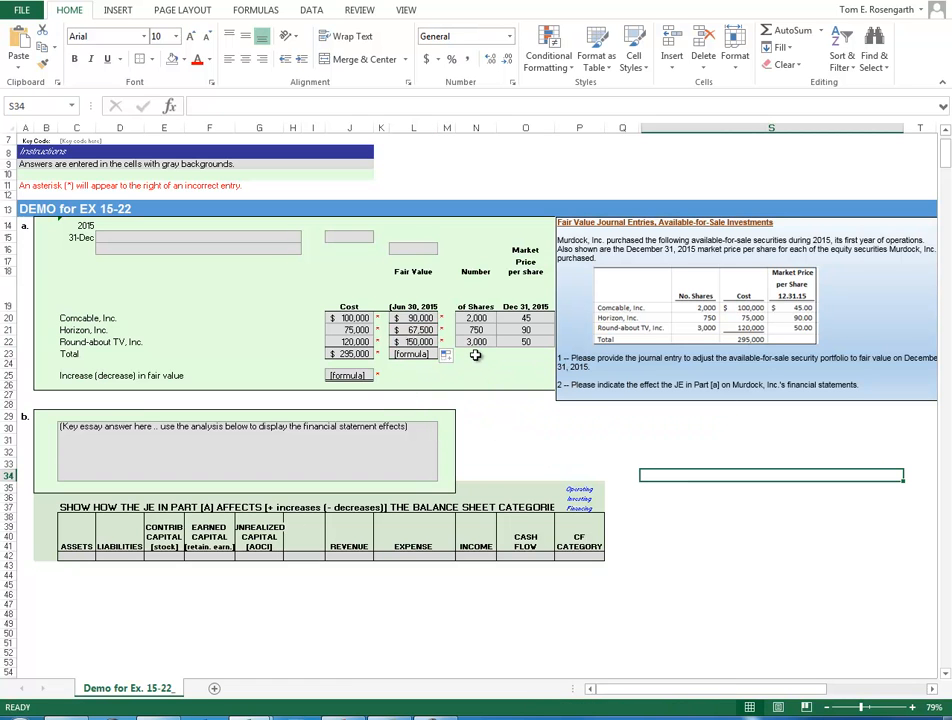
# Total the Fair Value column in L23 with the formula =sum(L20:L22)
pyautogui.click(423, 353)
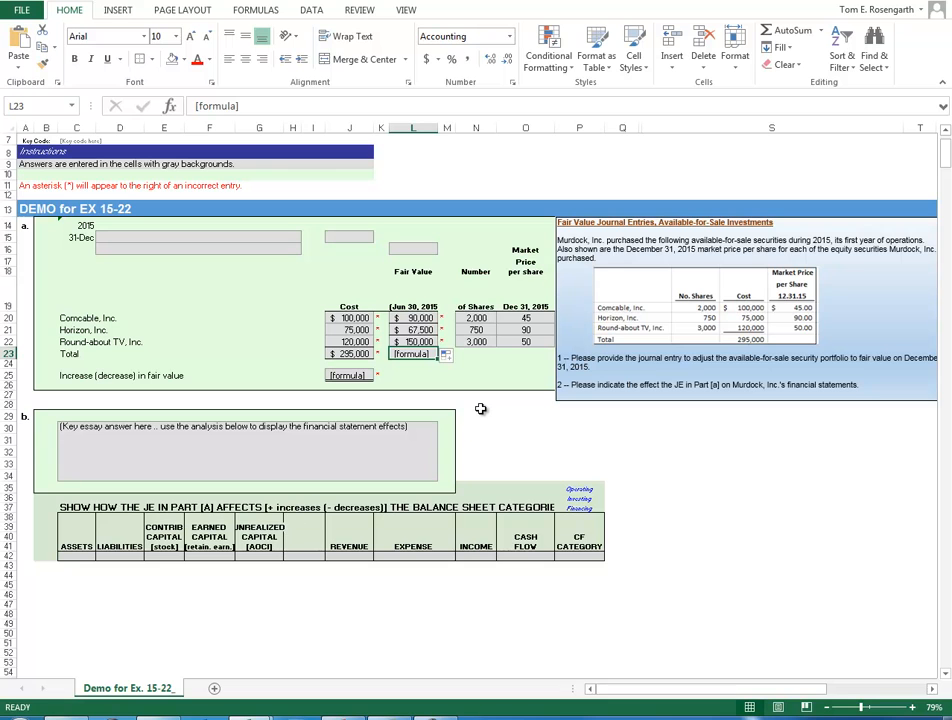
pyautogui.write('=')
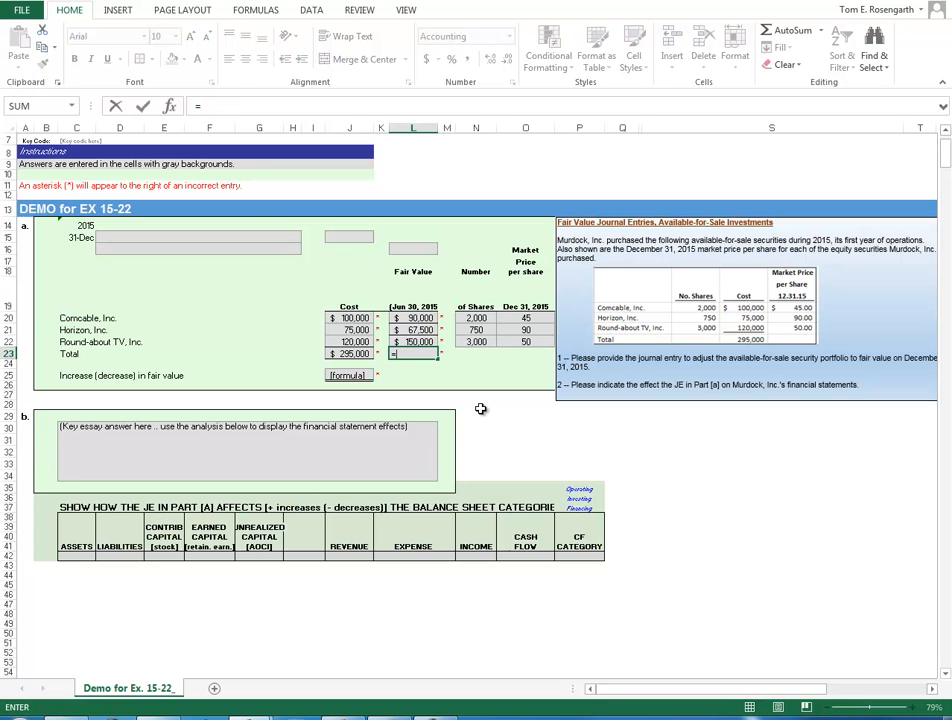
pyautogui.write('sum')
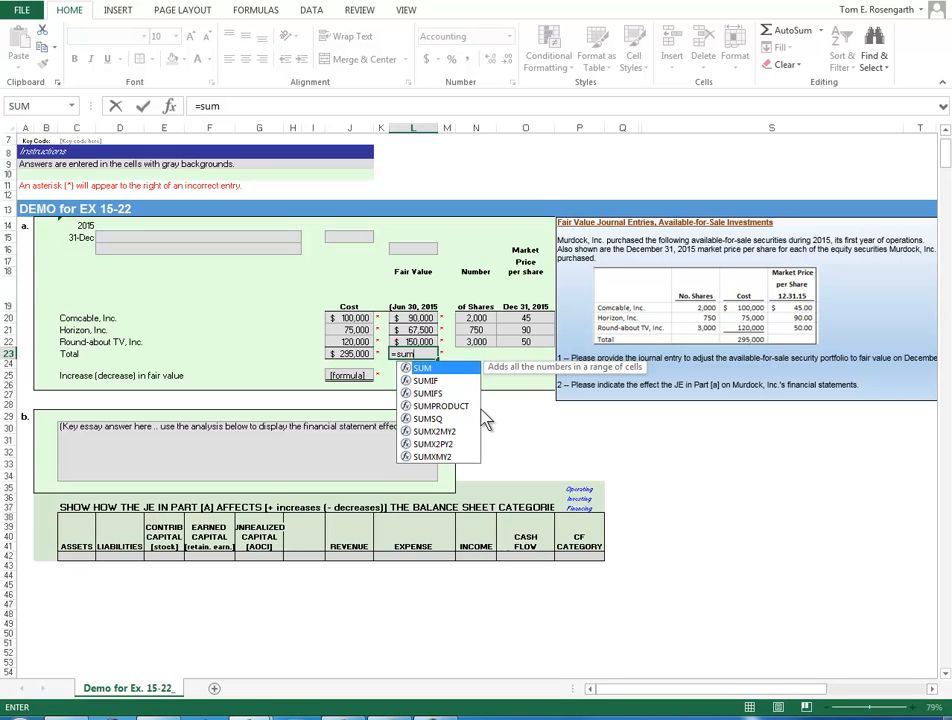
pyautogui.write('(')
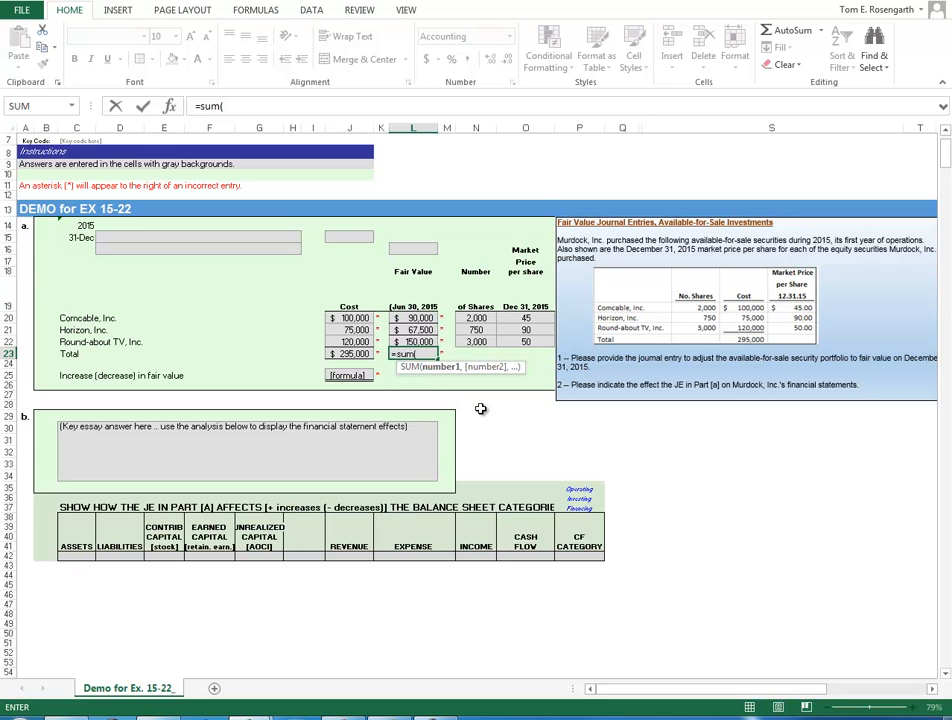
pyautogui.click(398, 318)
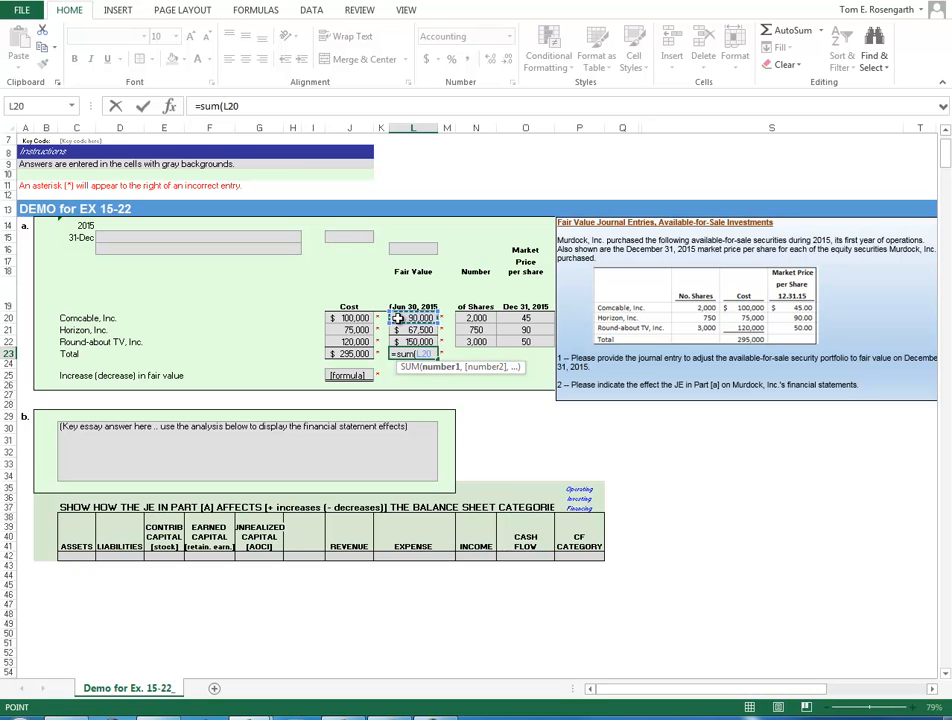
pyautogui.moveTo(398, 318); pyautogui.dragTo(400, 340)
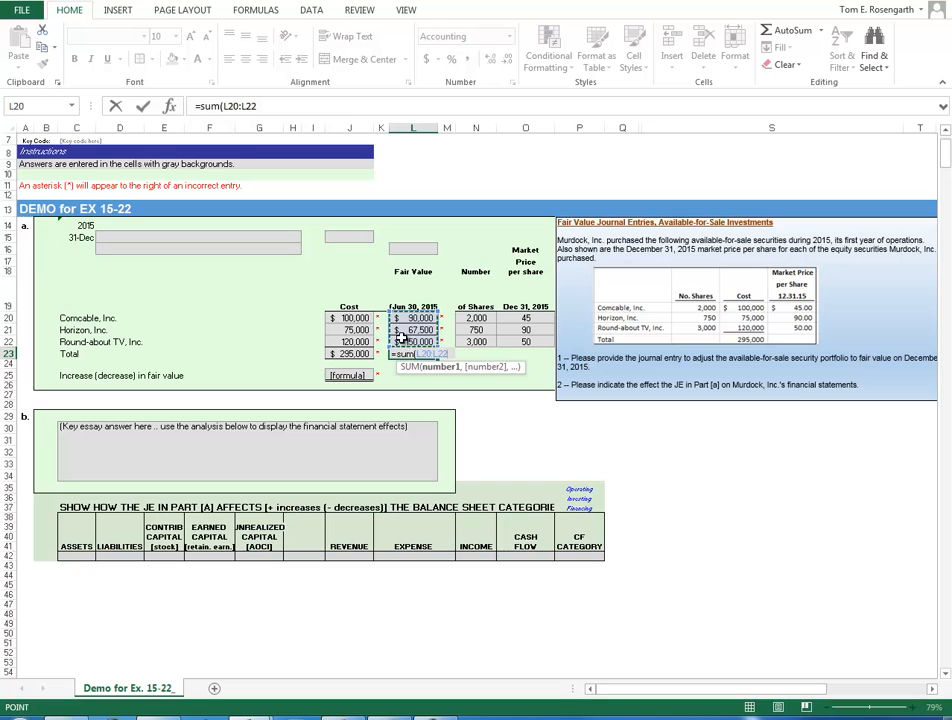
pyautogui.write(')')
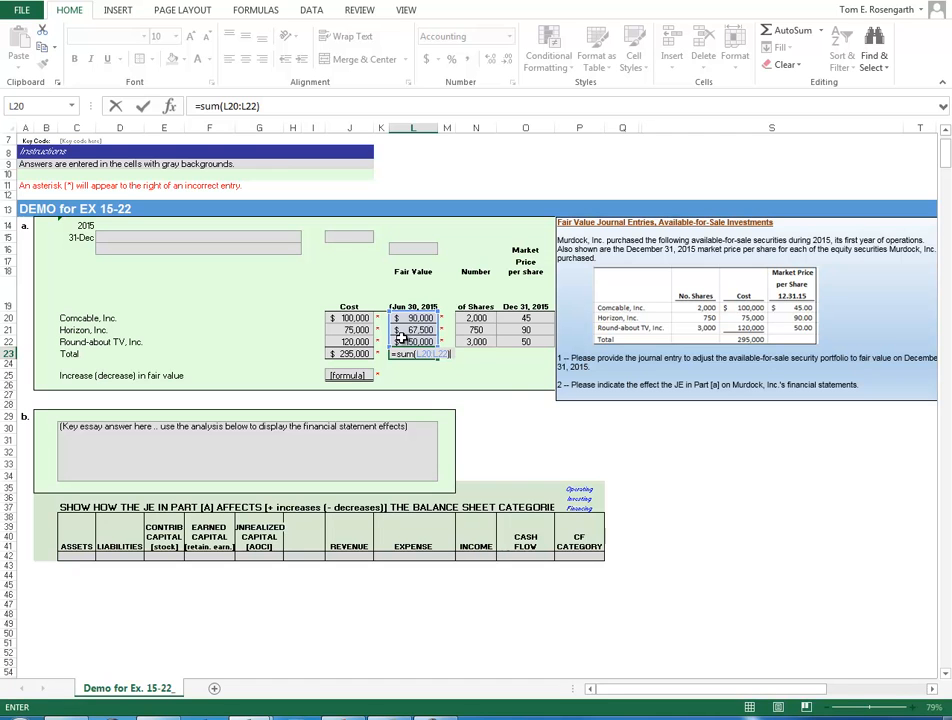
pyautogui.press('Return')
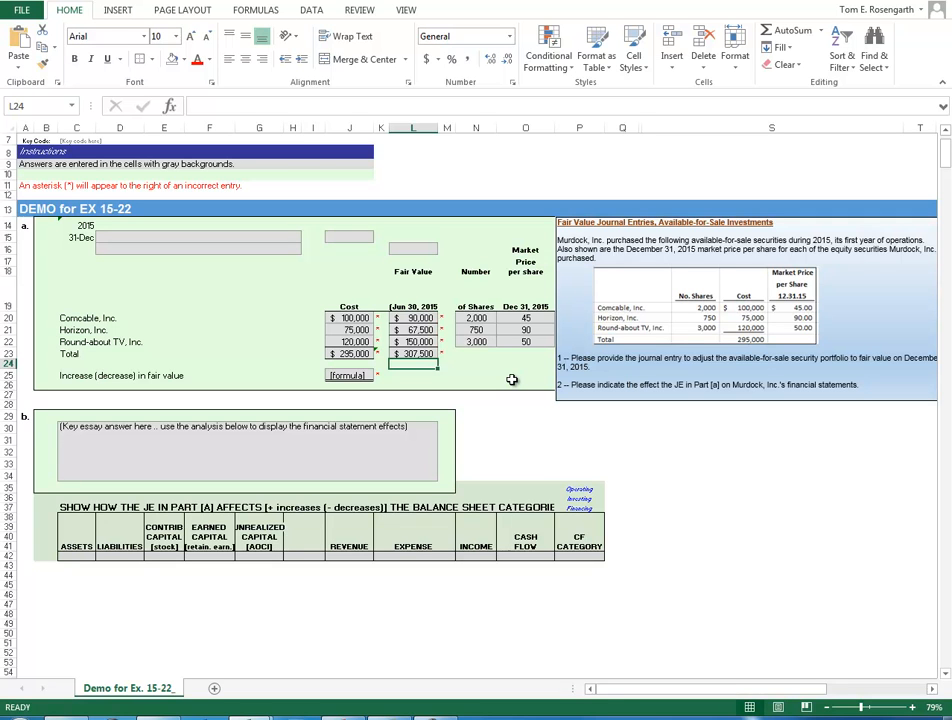
# Calculate the increase (decrease) in fair value in J25 as total fair value minus total cost with the formula =L23-J23
pyautogui.click(362, 372)
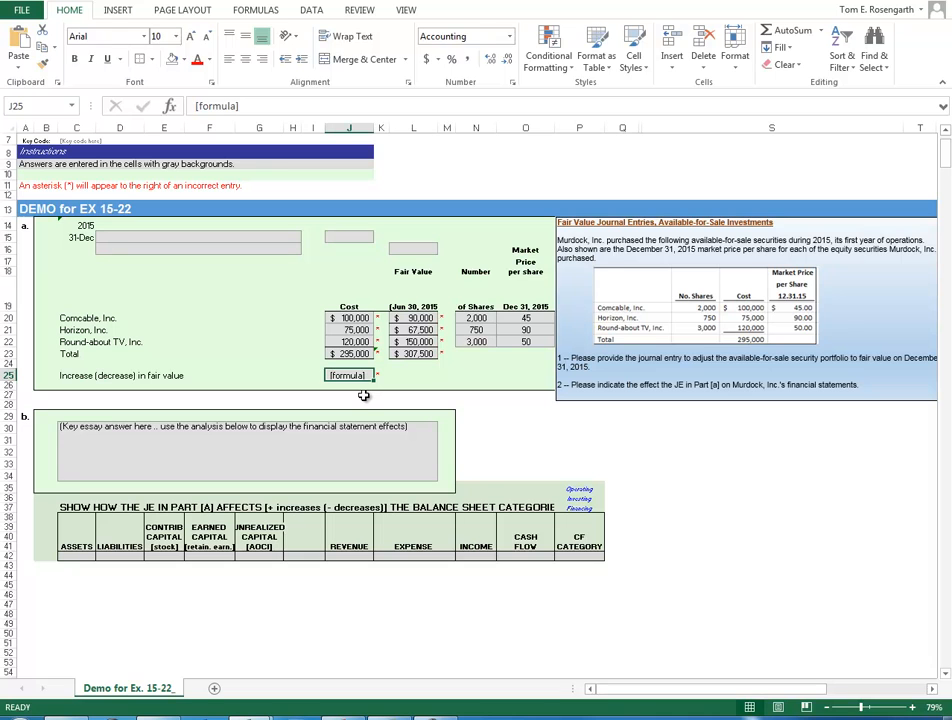
pyautogui.write('=')
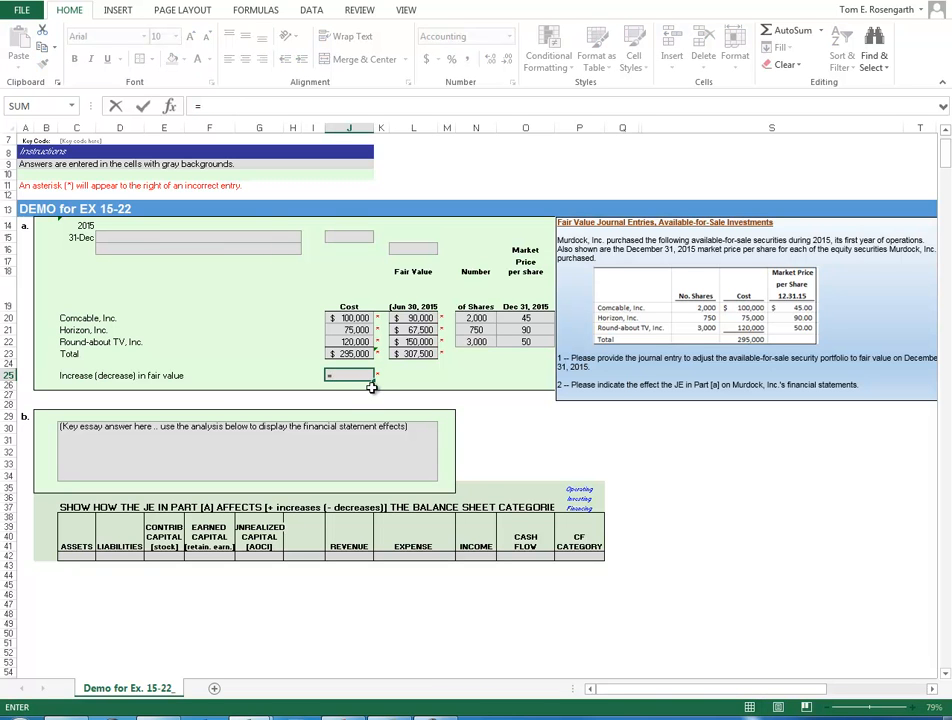
pyautogui.click(403, 355)
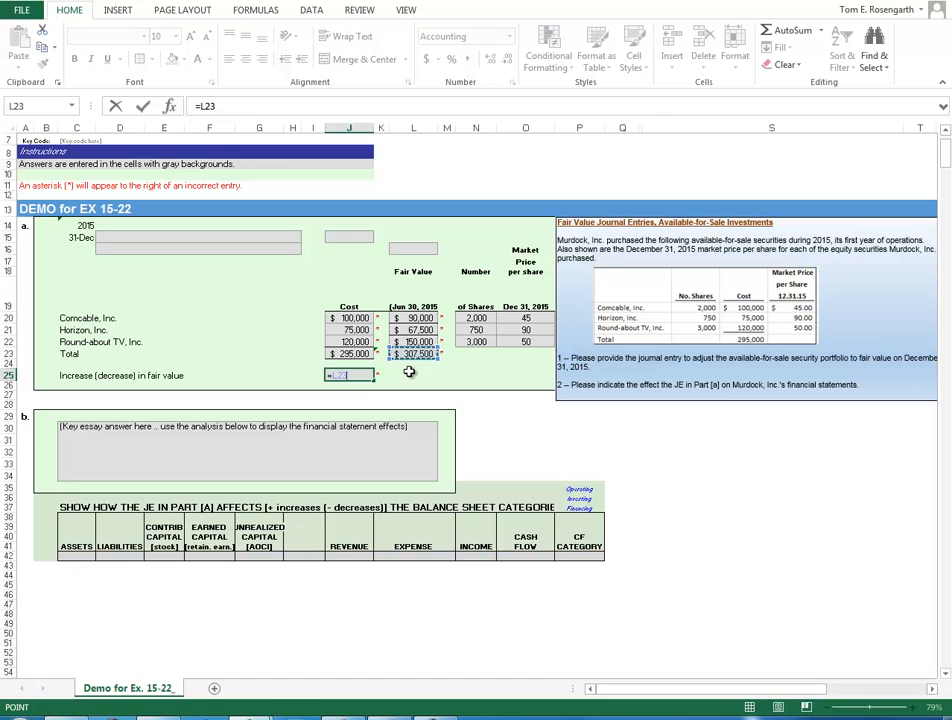
pyautogui.write('-')
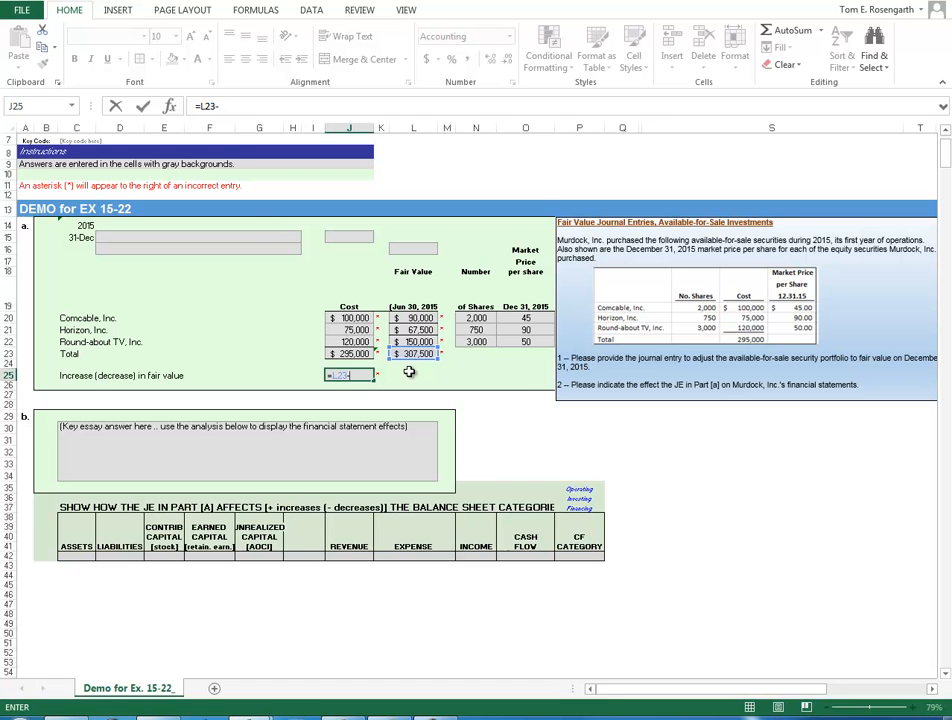
pyautogui.click(356, 355)
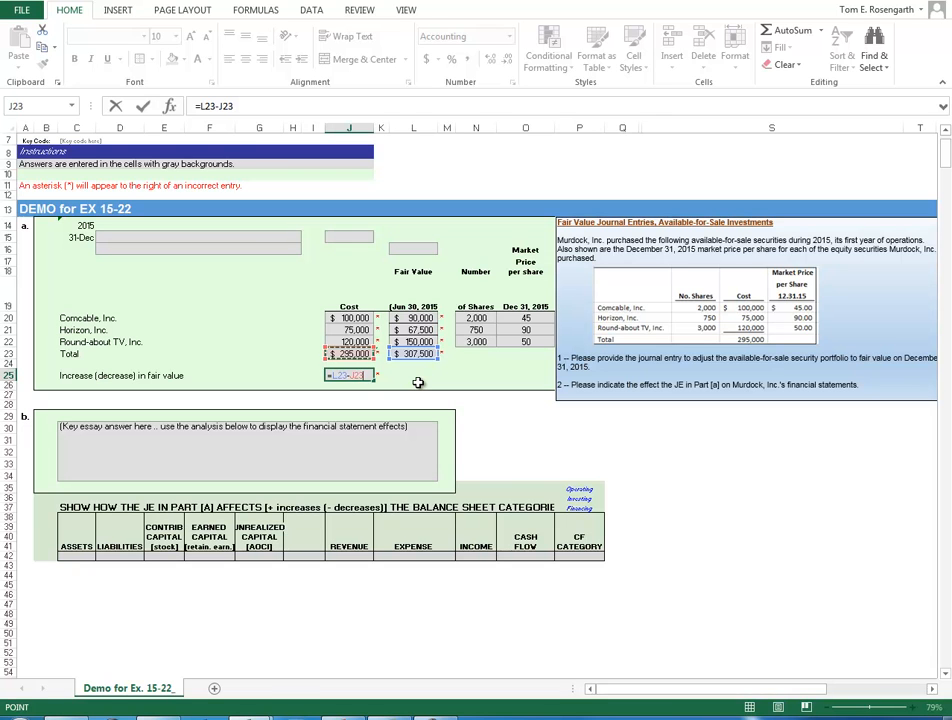
pyautogui.press('Return')
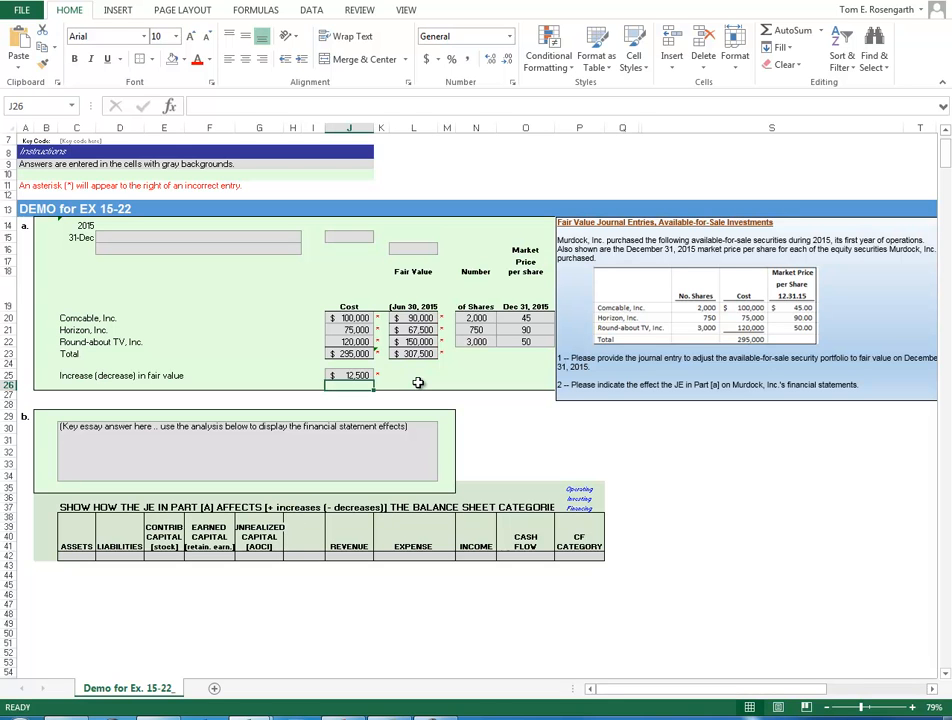
# Link the journal entry amounts: debit cell J15 to the fair value change with =J25, and credit cell L16 to the debit with =J15
pyautogui.click(362, 237)
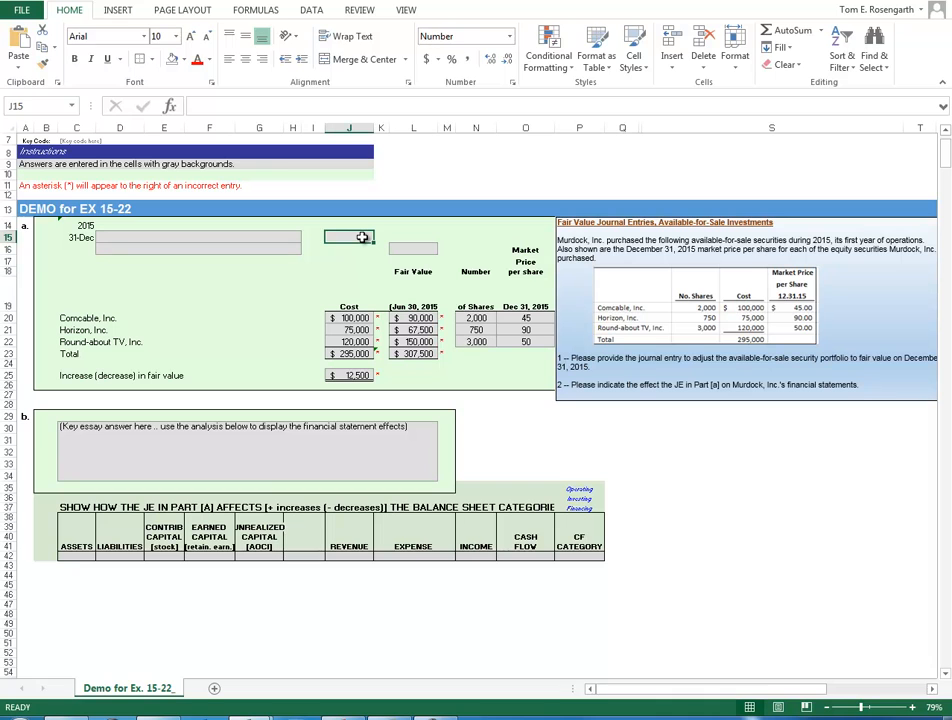
pyautogui.write('=')
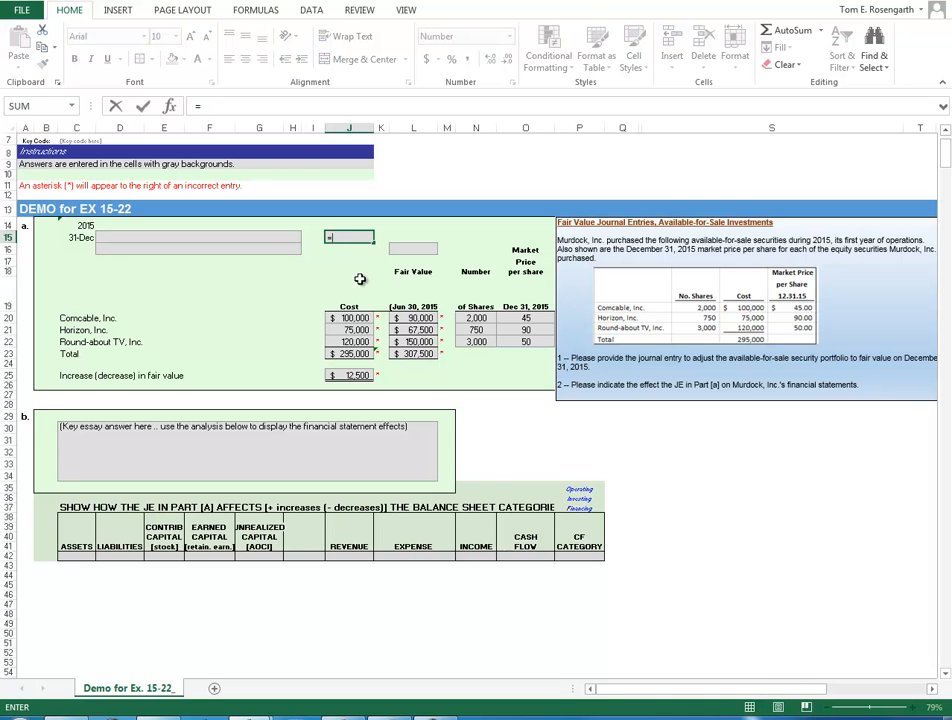
pyautogui.click(360, 375)
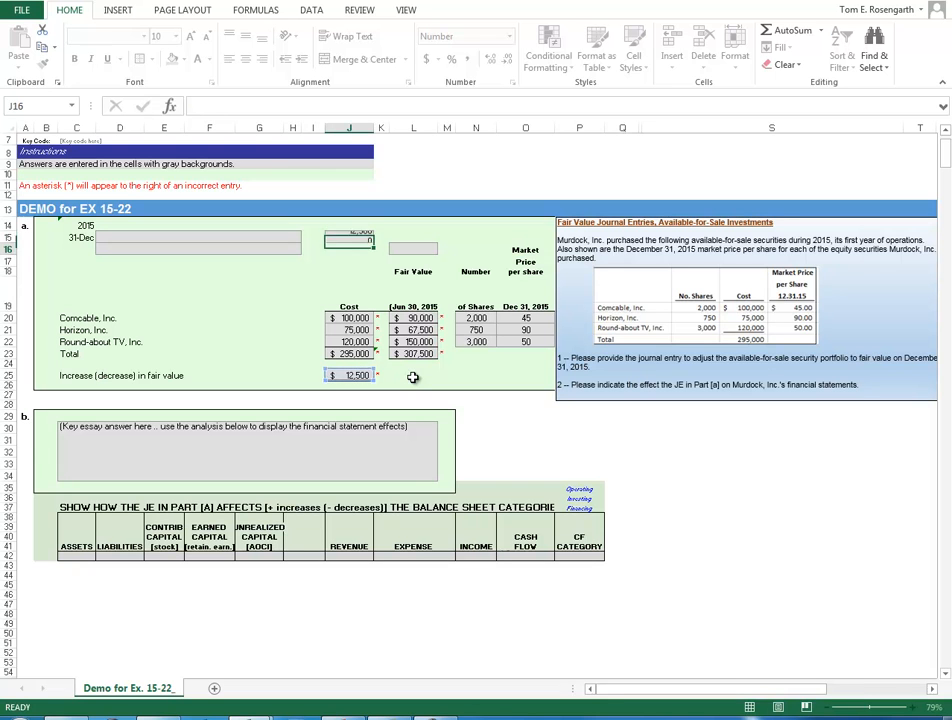
pyautogui.press('Return')
pyautogui.click(422, 250)
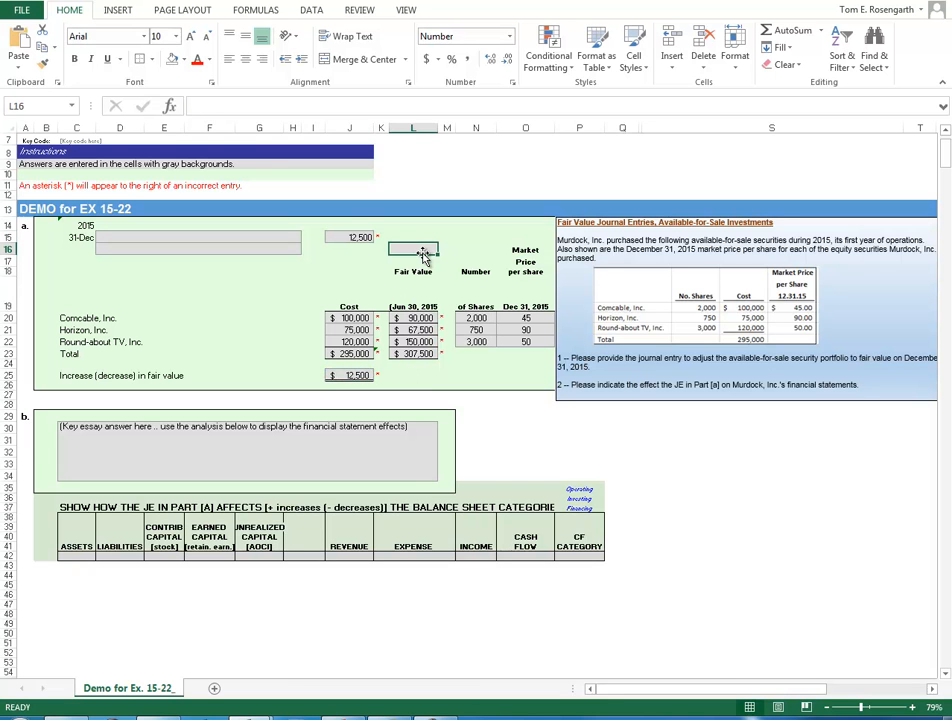
pyautogui.write('=')
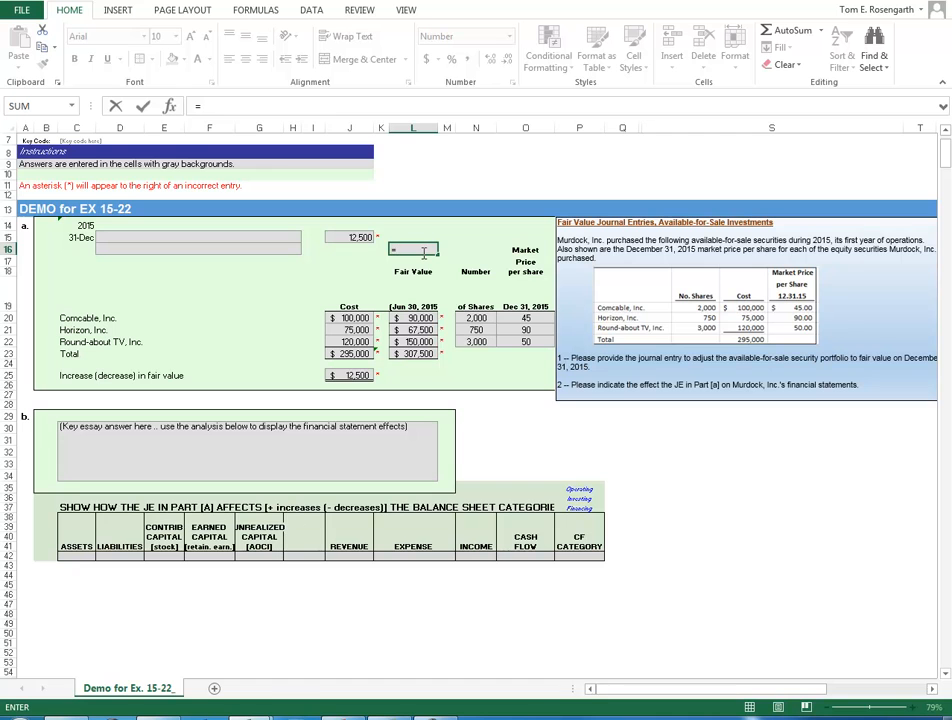
pyautogui.click(345, 237)
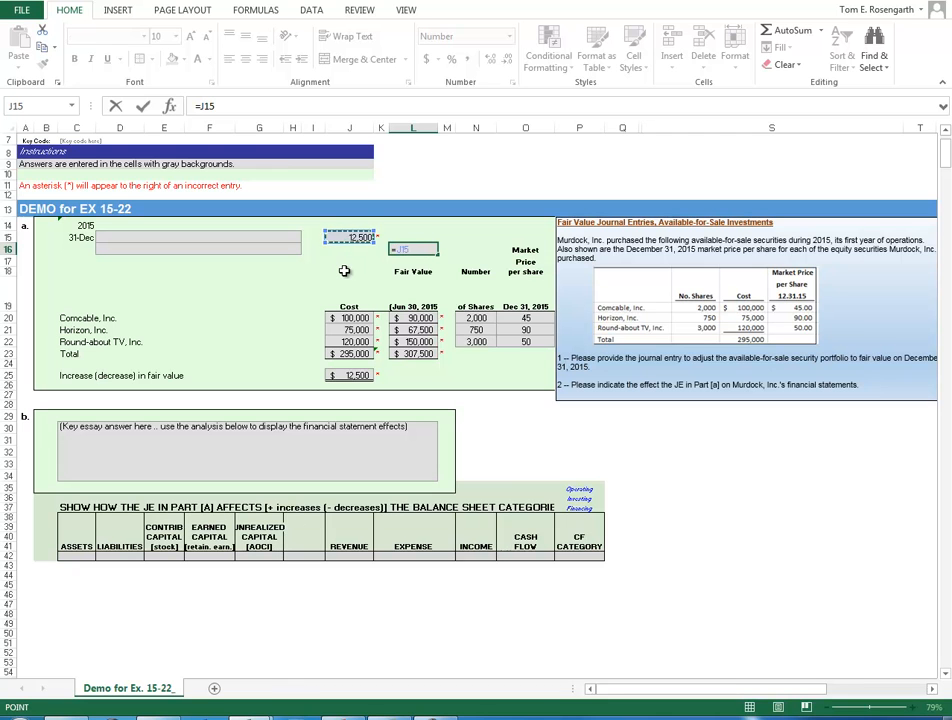
pyautogui.press('Return')
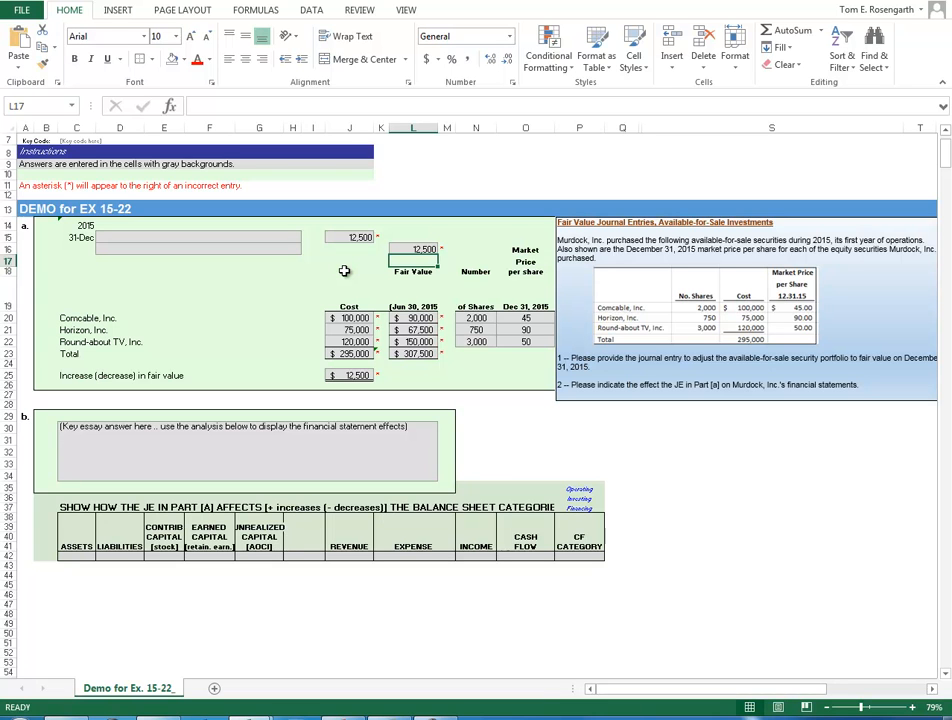
# Choose Valuation Allowance for Available-for-Sale Investments as the debit account in D15 of the December 31 journal entry
pyautogui.click(205, 239)
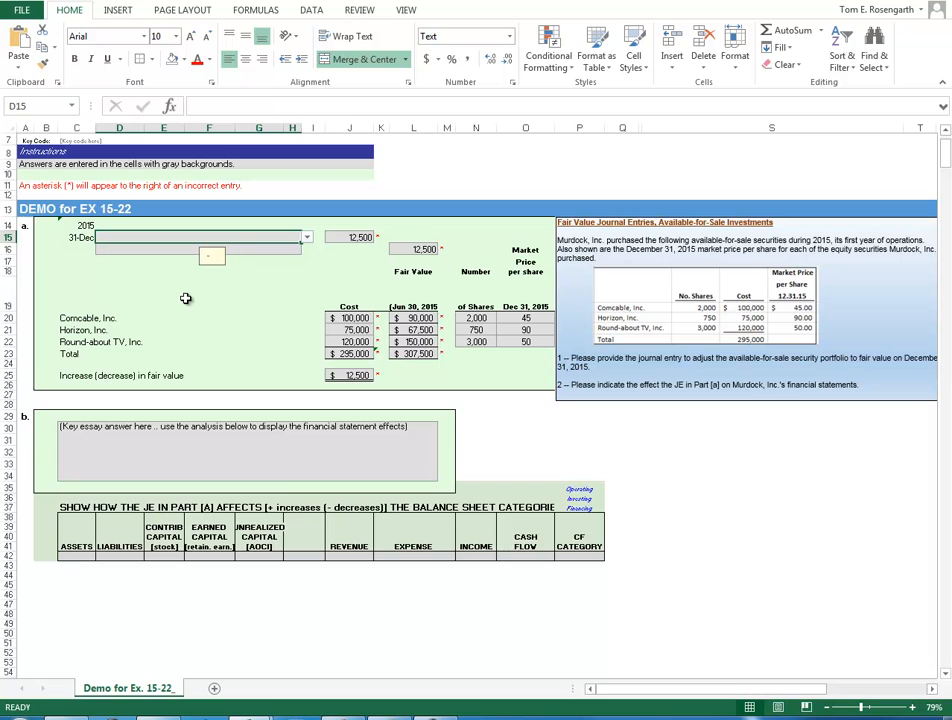
pyautogui.click(308, 240)
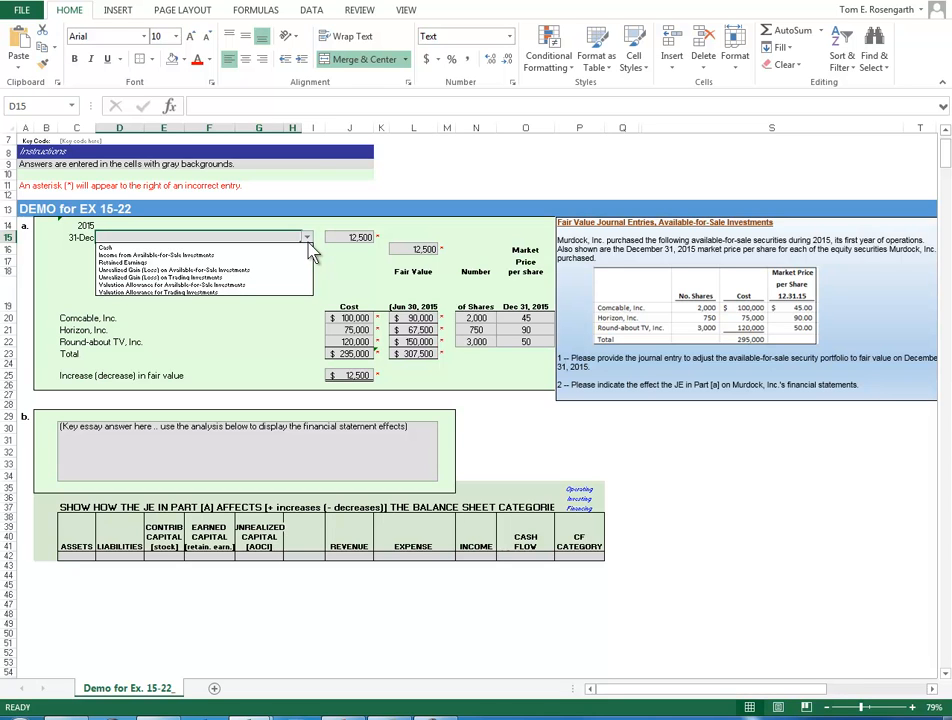
pyautogui.click(266, 285)
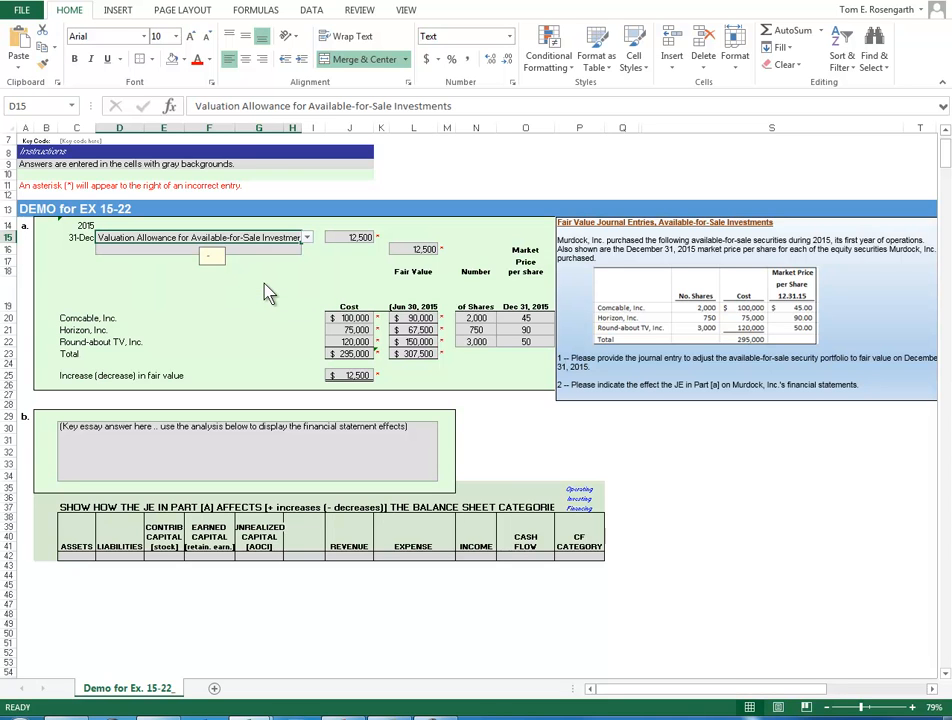
# Choose Unrealized Gain (Loss) on Available-for-Sale Investments as the credit account in D16 of the December 31 journal entry
pyautogui.click(263, 250)
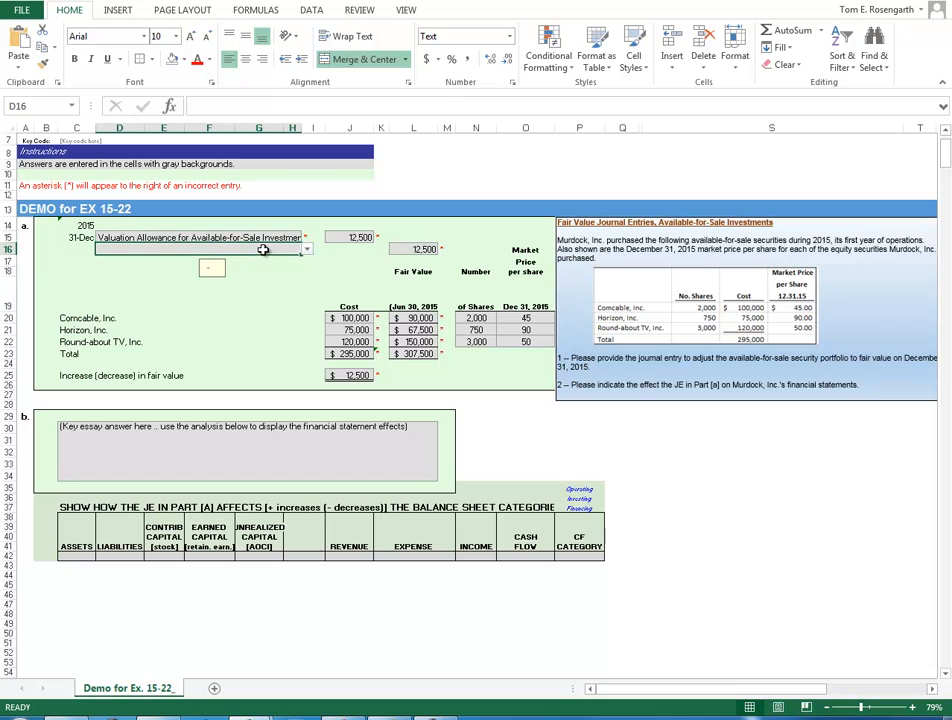
pyautogui.click(307, 249)
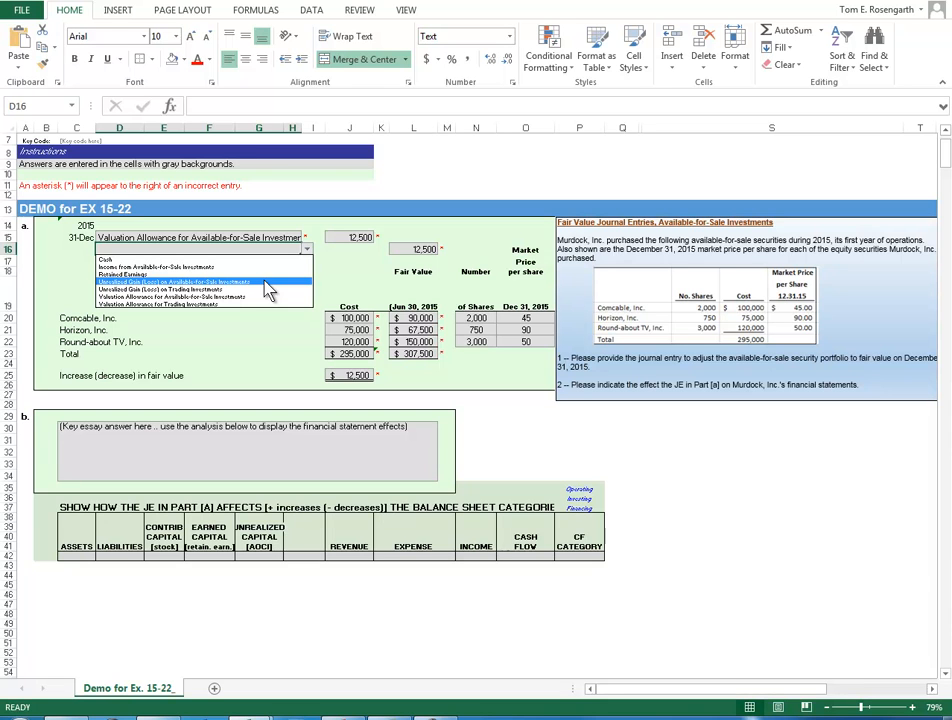
pyautogui.click(268, 288)
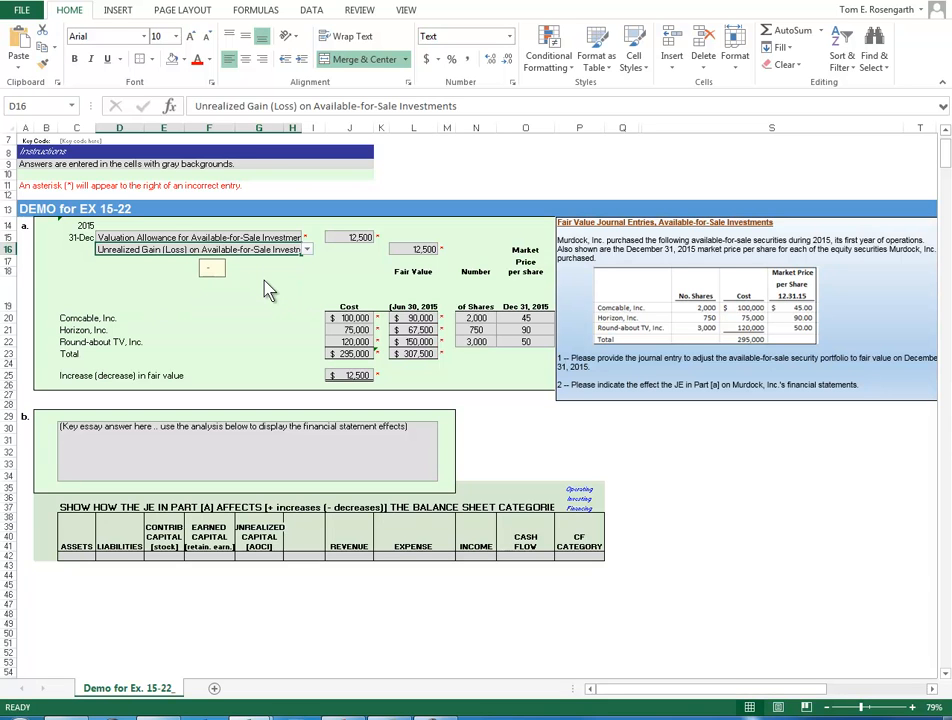
pyautogui.click(614, 450)
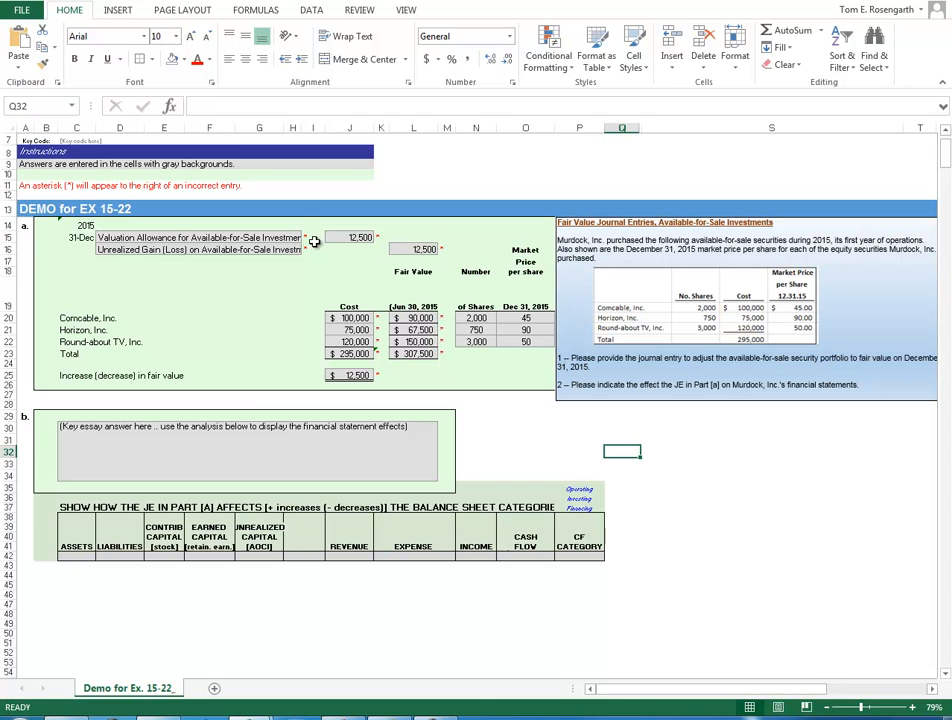
# Enter the journal entry's balance sheet effects in row 42: 12500 under Assets (C42) and 12500 under Unrealized Capital [AOCI] (G42)
pyautogui.click(80, 555)
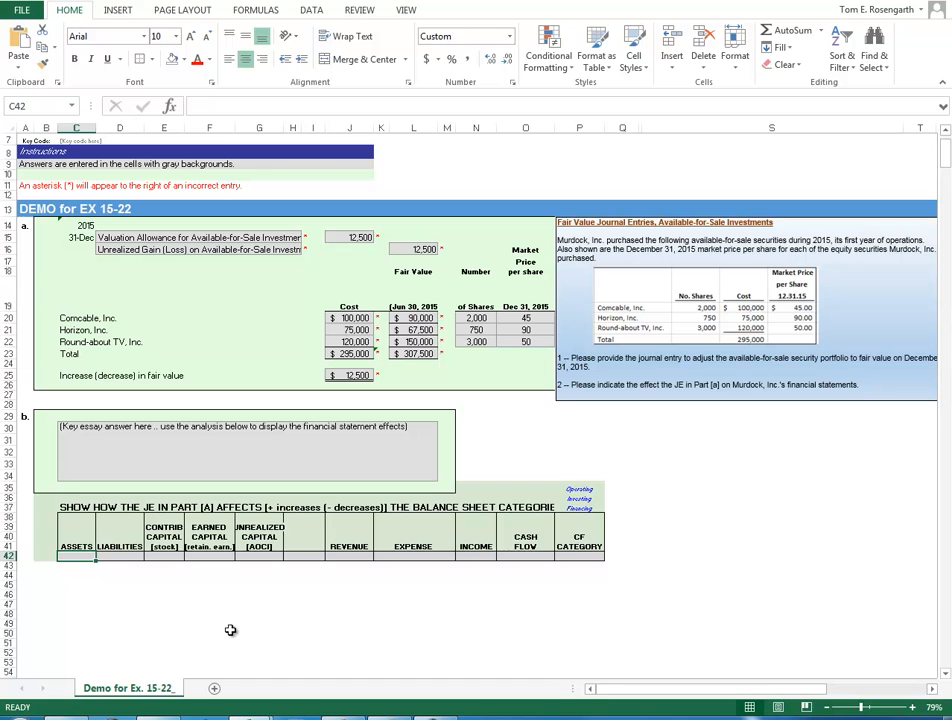
pyautogui.write('12500')
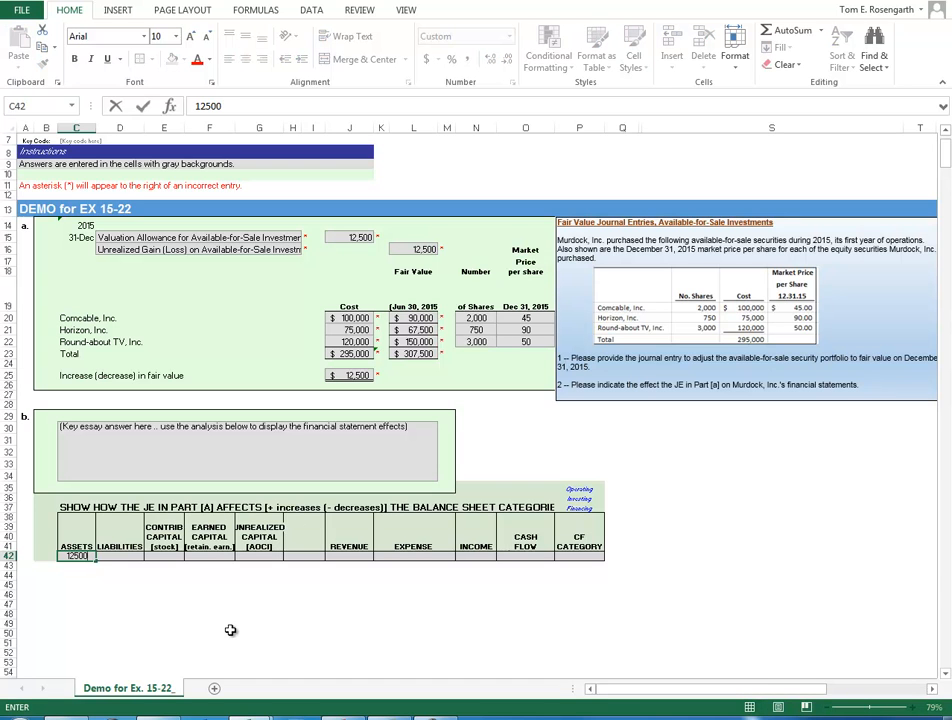
pyautogui.press('Return')
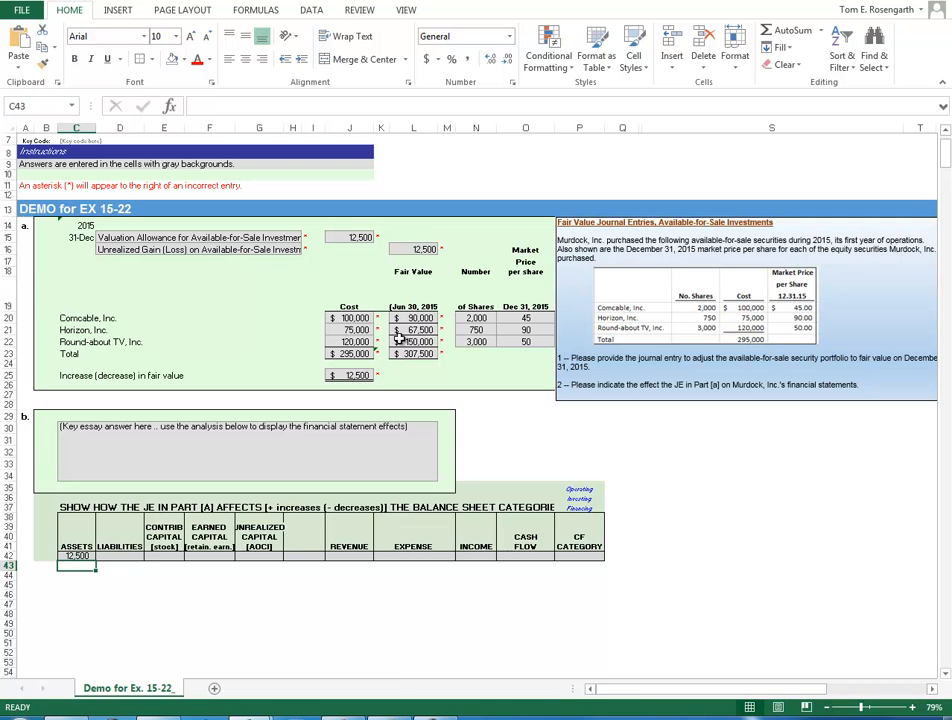
pyautogui.click(266, 557)
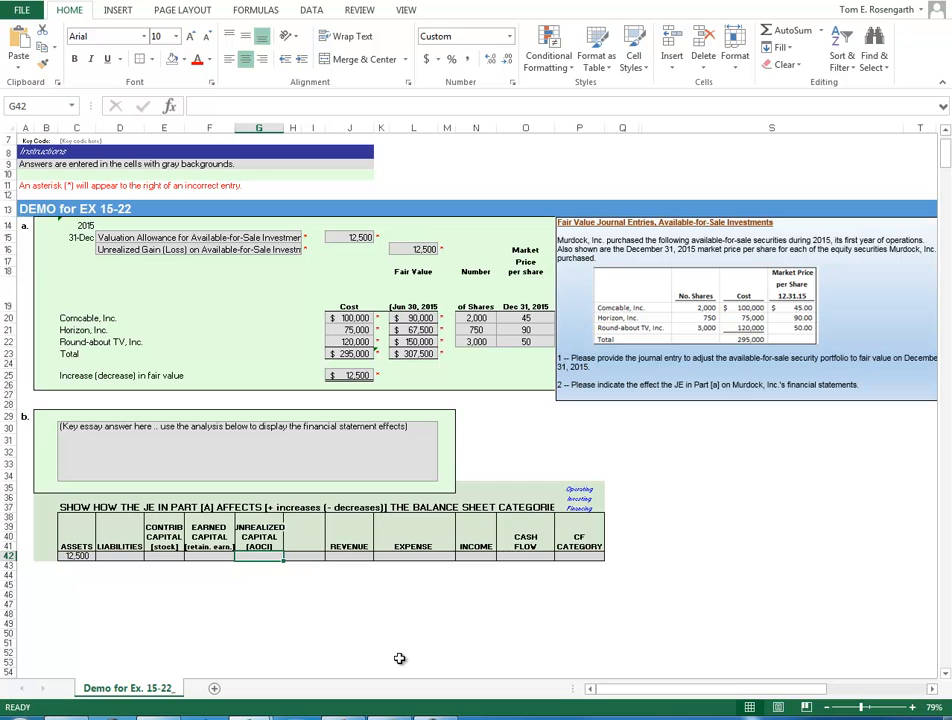
pyautogui.write('12500')
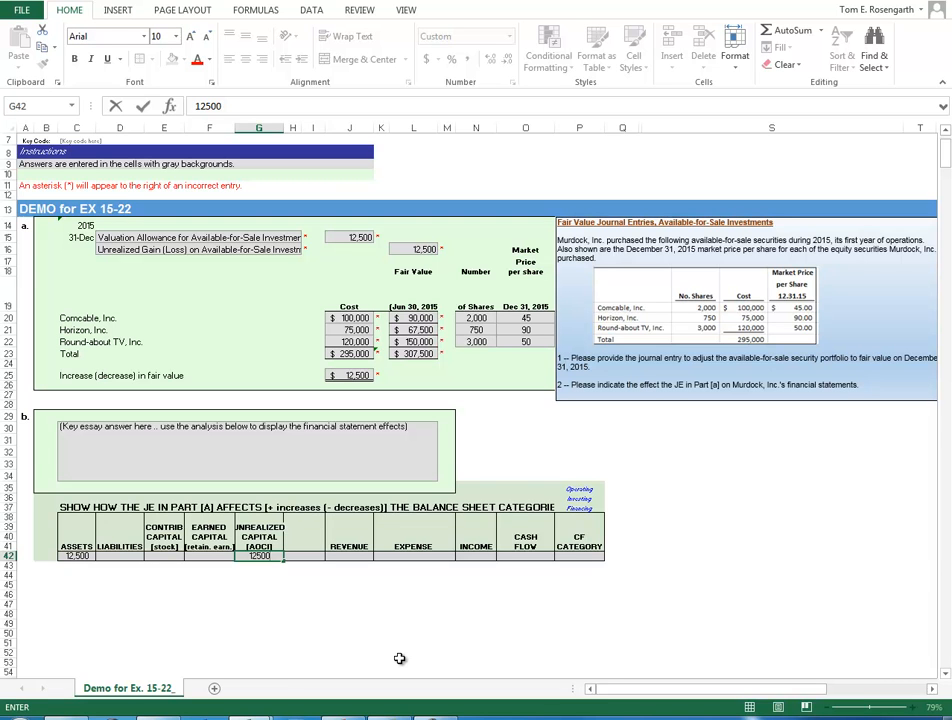
pyautogui.press('Return')
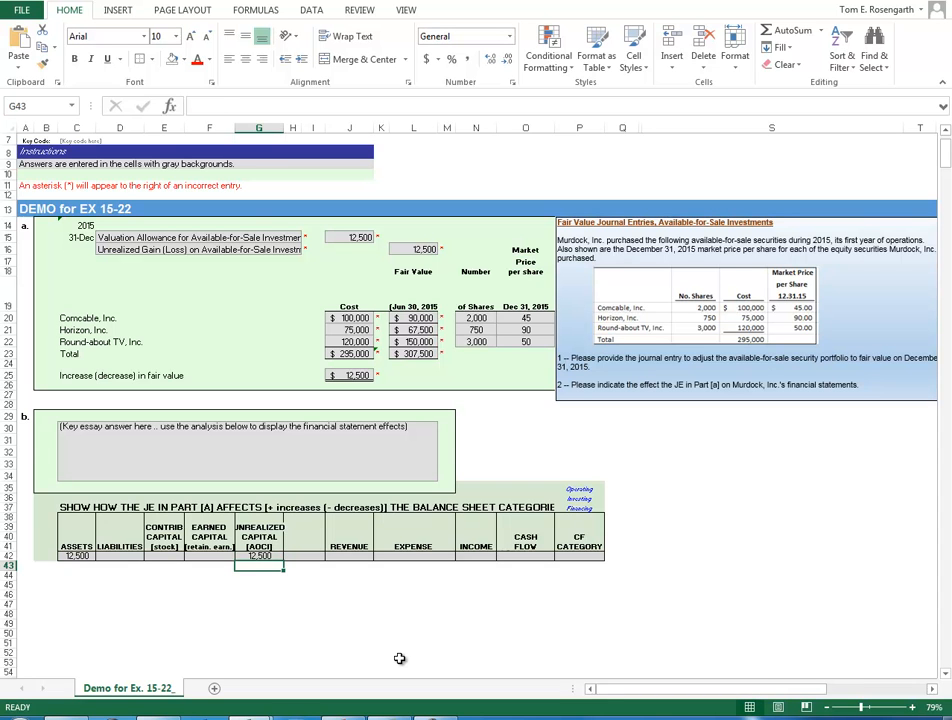